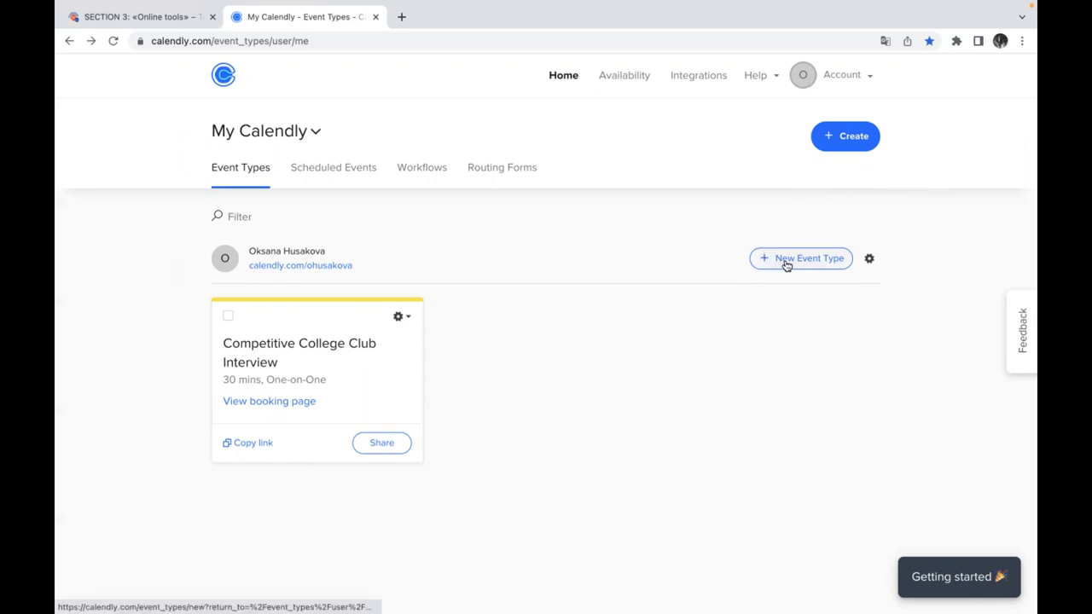
# - Start creating a new event type from the Event Types page
pyautogui.click(786, 263)
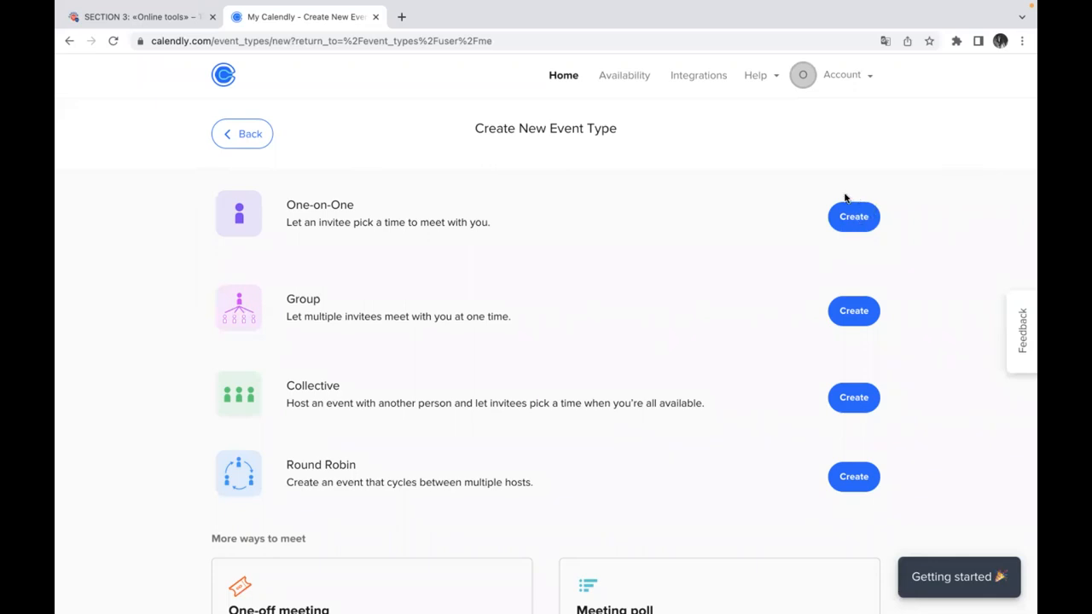
# - Choose One-on-One as the kind of event type to create
pyautogui.click(853, 220)
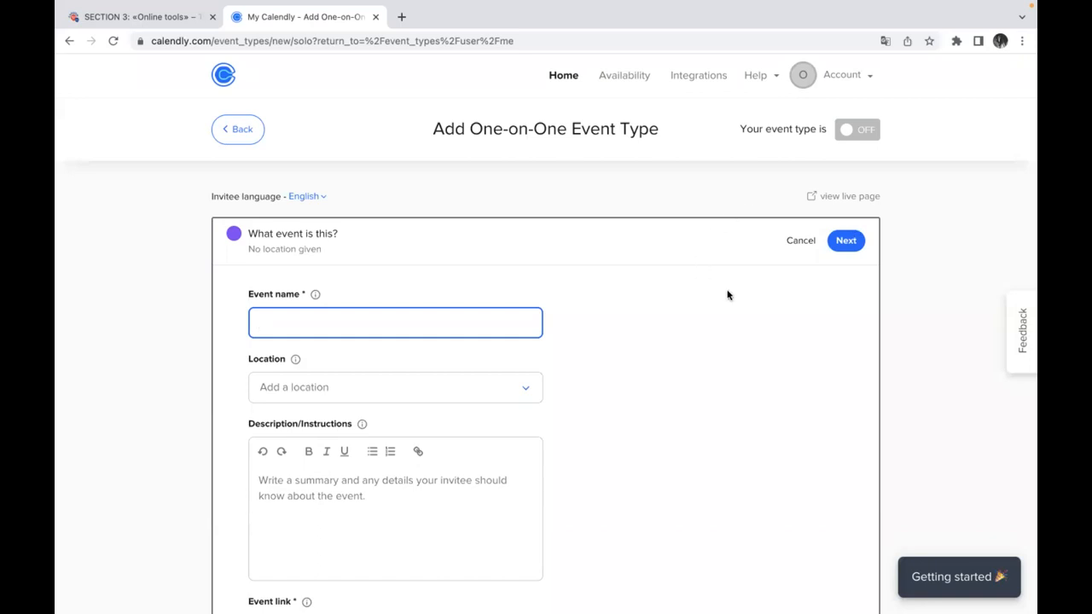
pyautogui.scroll(-1, 531, 325)
pyautogui.scroll(-2, 531, 325)
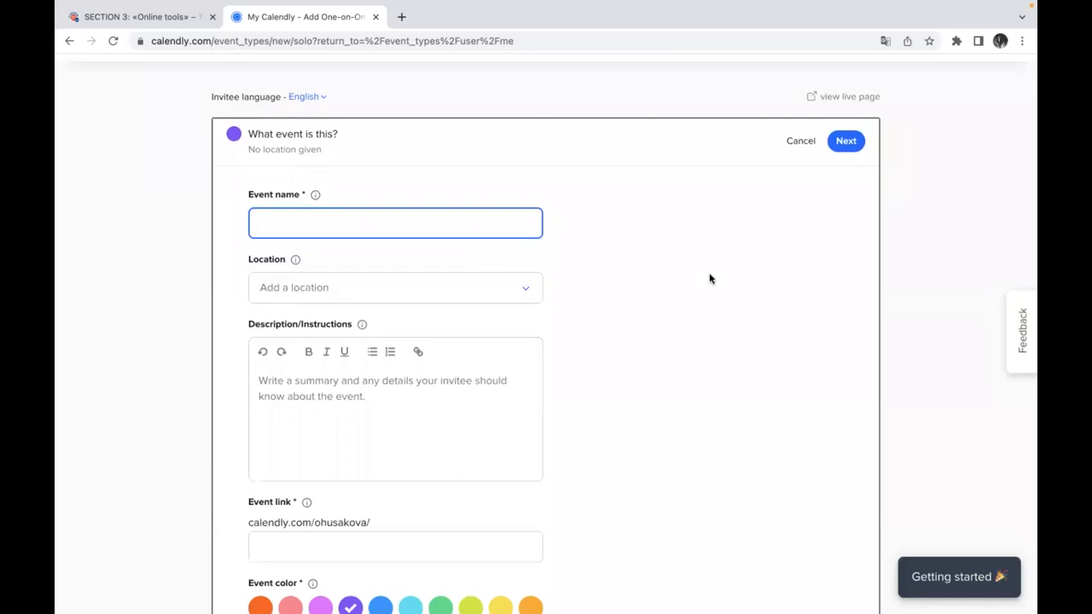
pyautogui.write('Me')
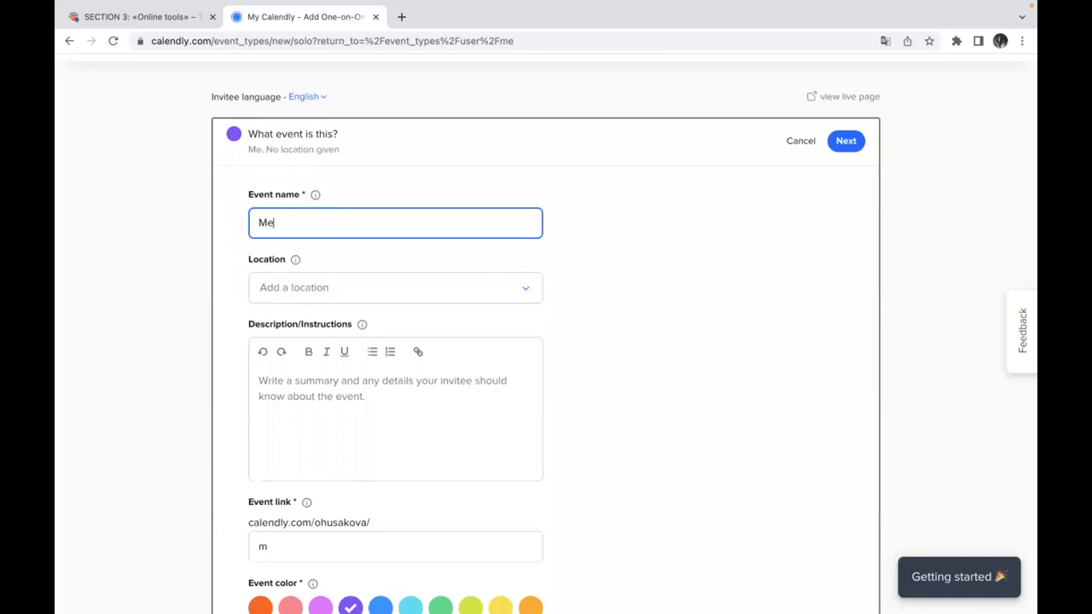
pyautogui.write('eting of ')
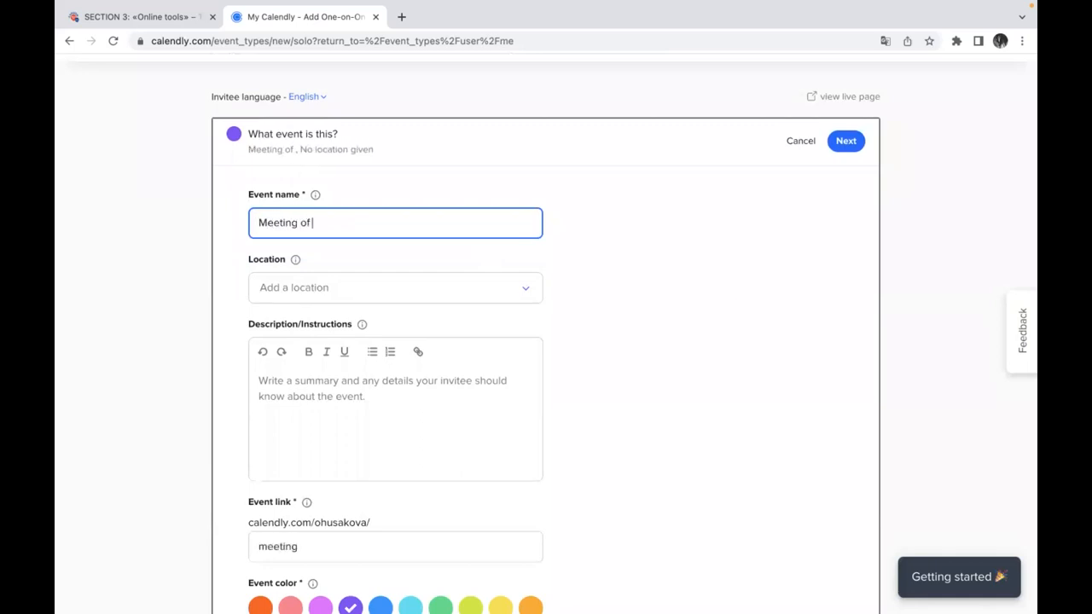
pyautogui.write('teachers')
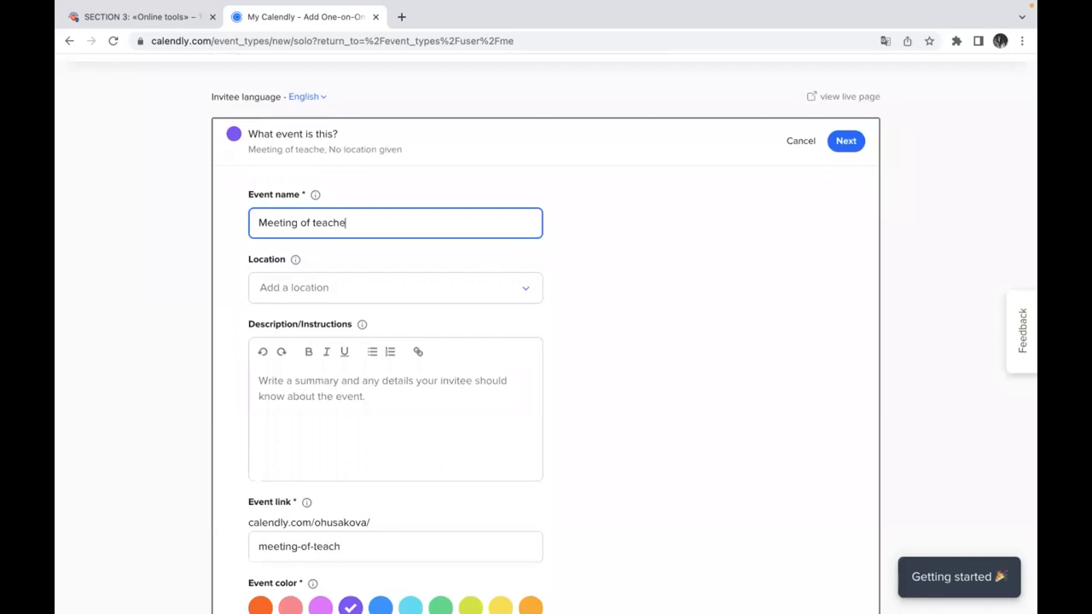
pyautogui.scroll(-1, 684, 306)
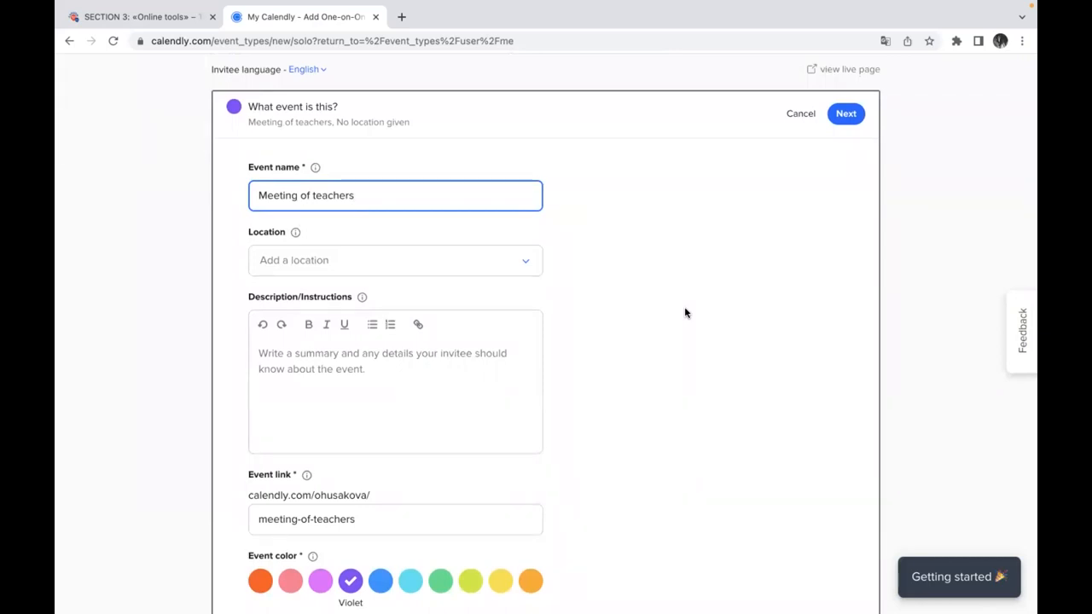
pyautogui.click(318, 256)
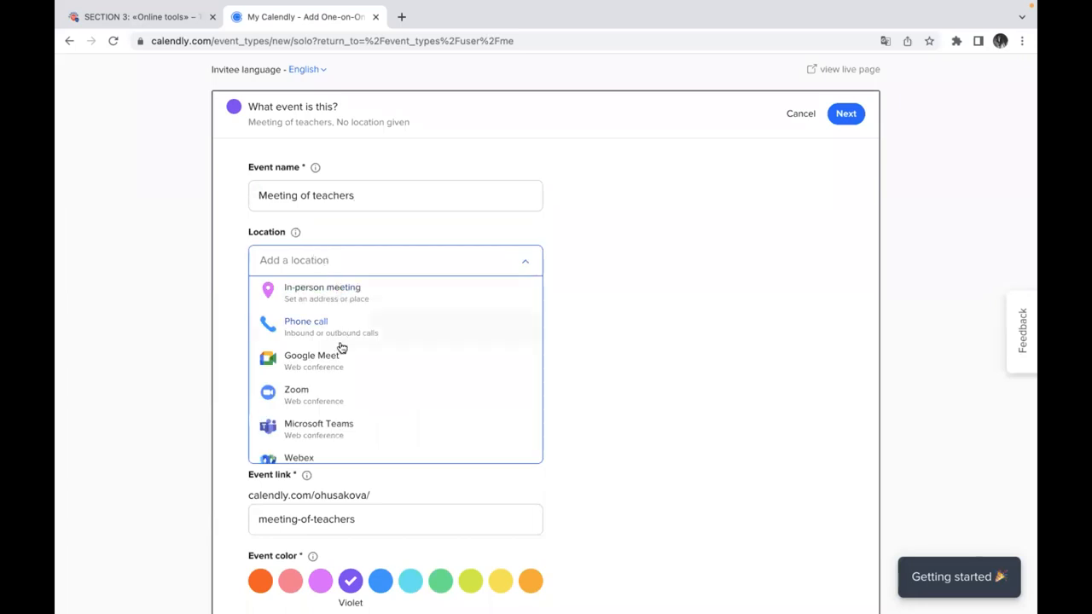
pyautogui.scroll(-2, 341, 347)
pyautogui.scroll(-2, 342, 347)
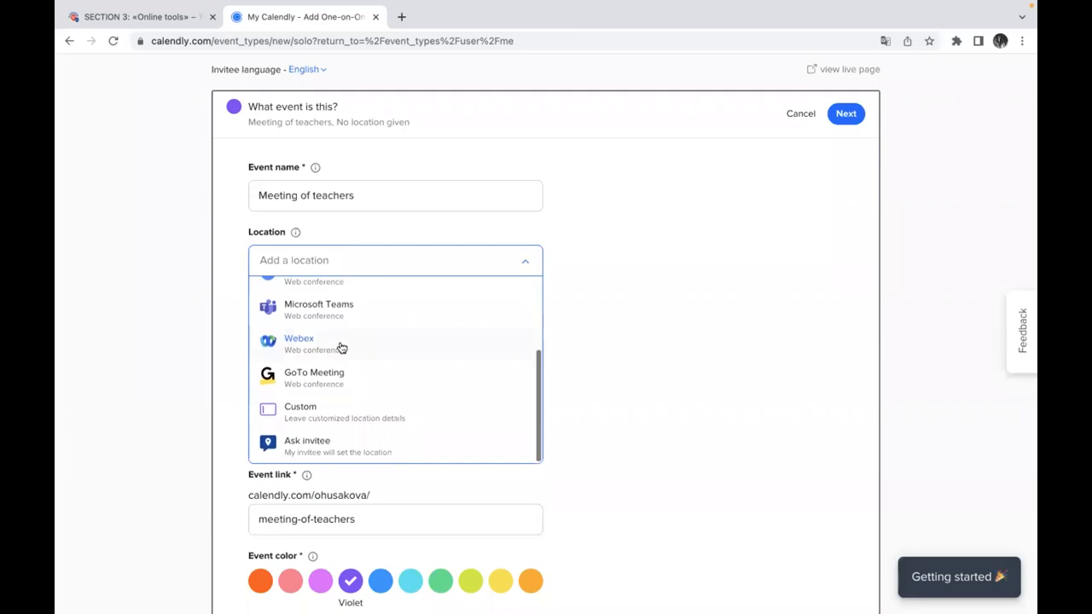
pyautogui.scroll(2, 341, 347)
pyautogui.scroll(1, 342, 347)
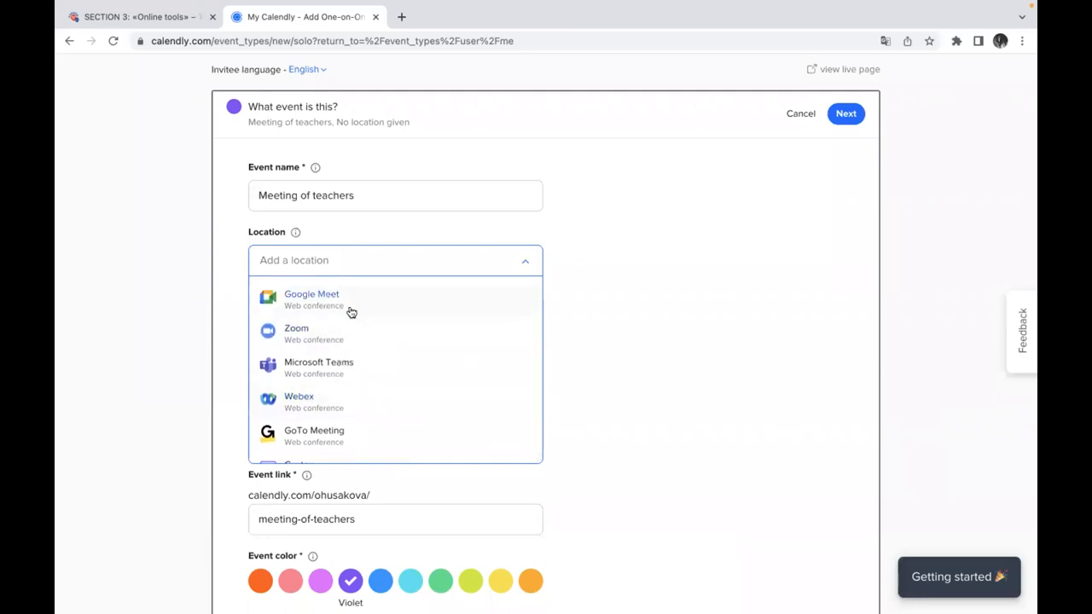
pyautogui.scroll(1, 349, 314)
pyautogui.scroll(1, 350, 341)
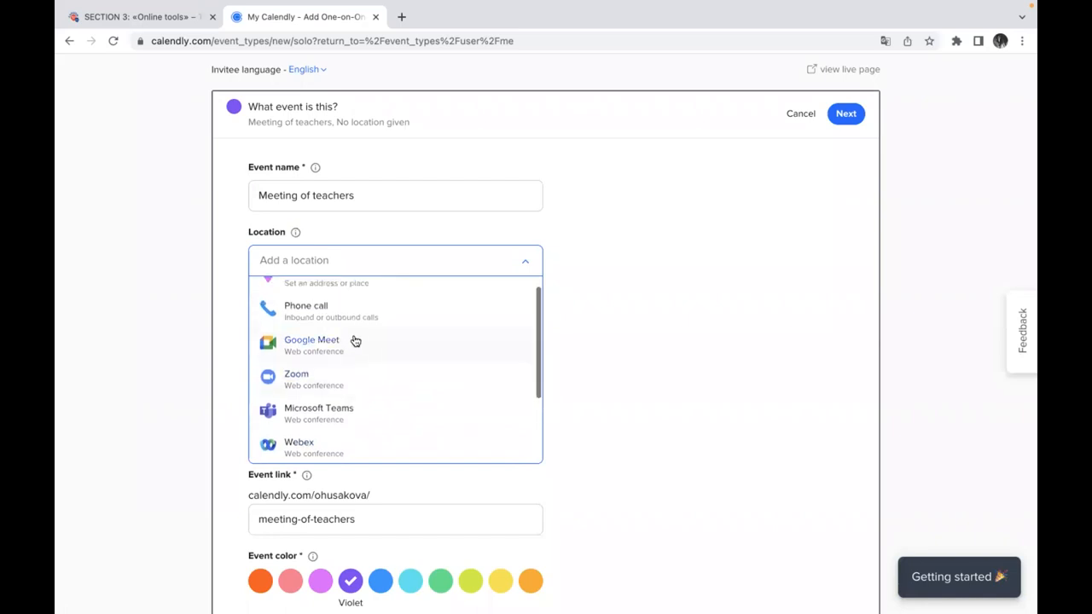
pyautogui.scroll(1, 349, 324)
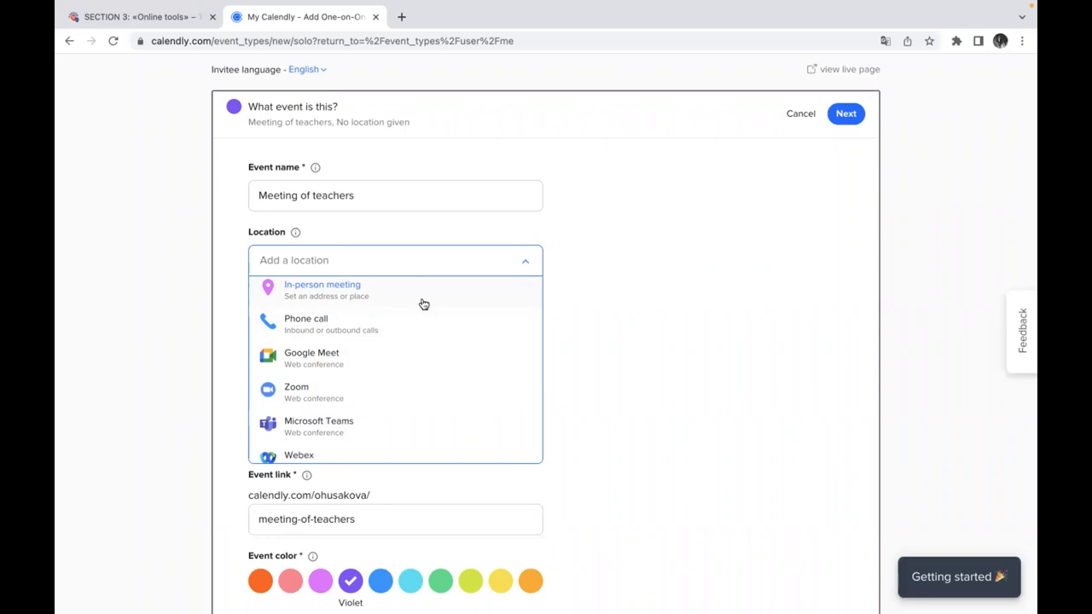
pyautogui.scroll(-1, 423, 304)
pyautogui.scroll(-1, 419, 341)
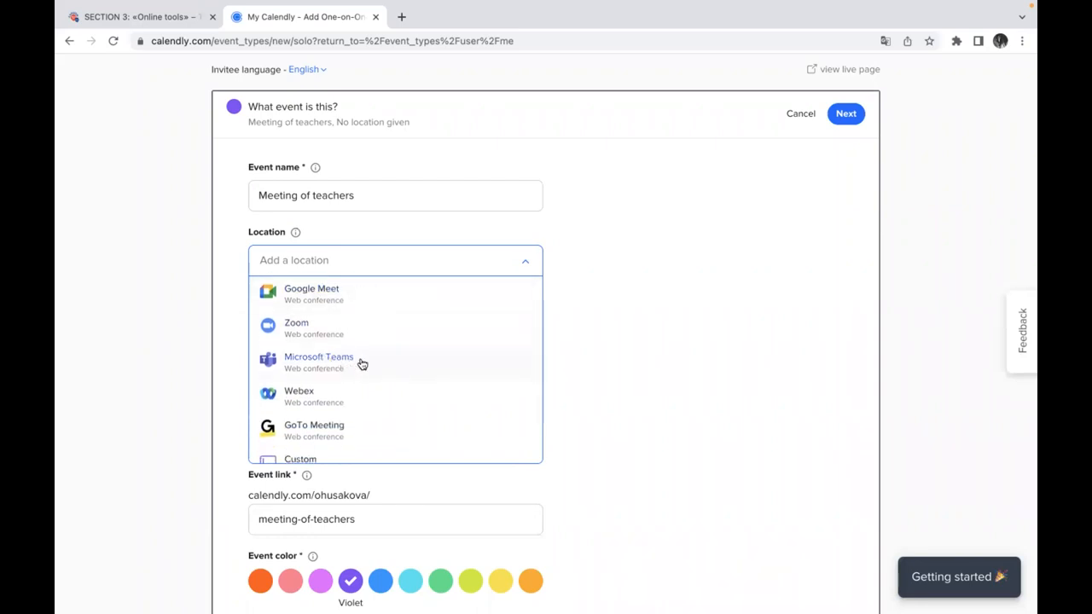
pyautogui.scroll(-1, 410, 371)
pyautogui.scroll(-1, 410, 370)
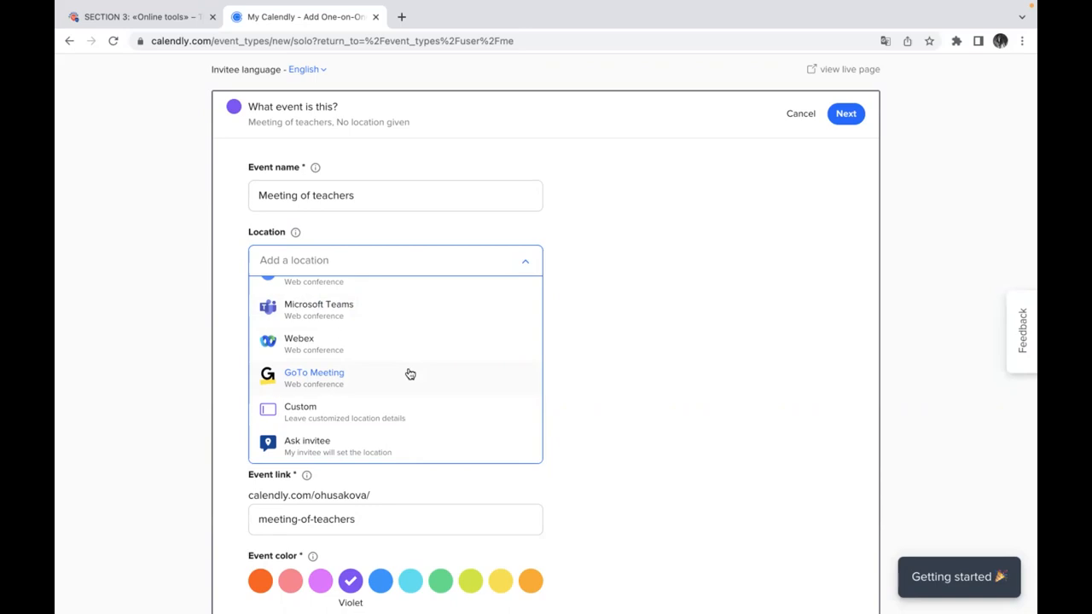
pyautogui.scroll(2, 417, 397)
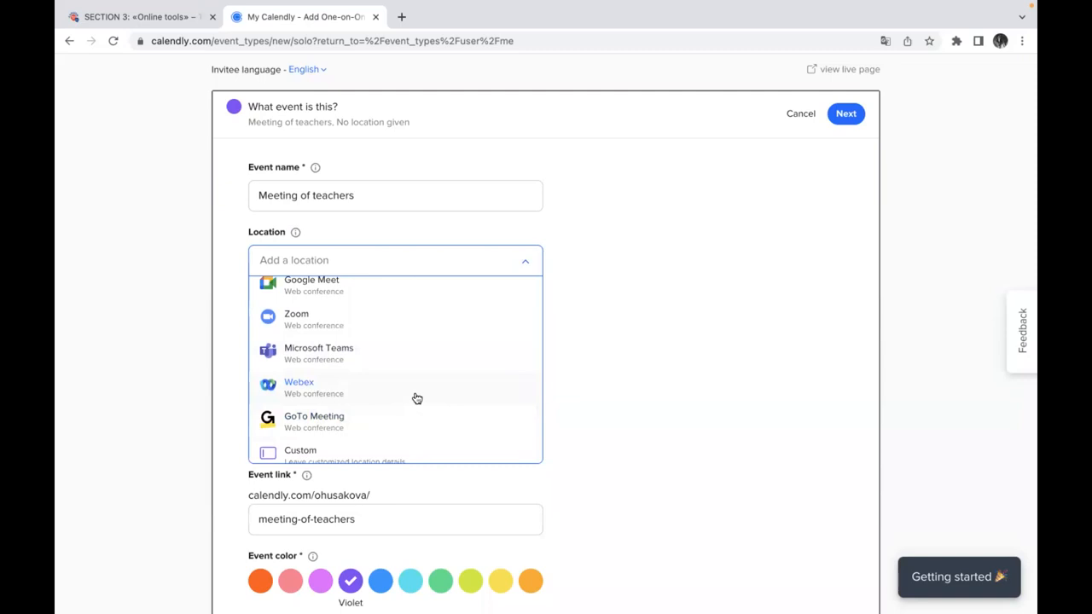
pyautogui.scroll(-2, 417, 397)
pyautogui.click(619, 381)
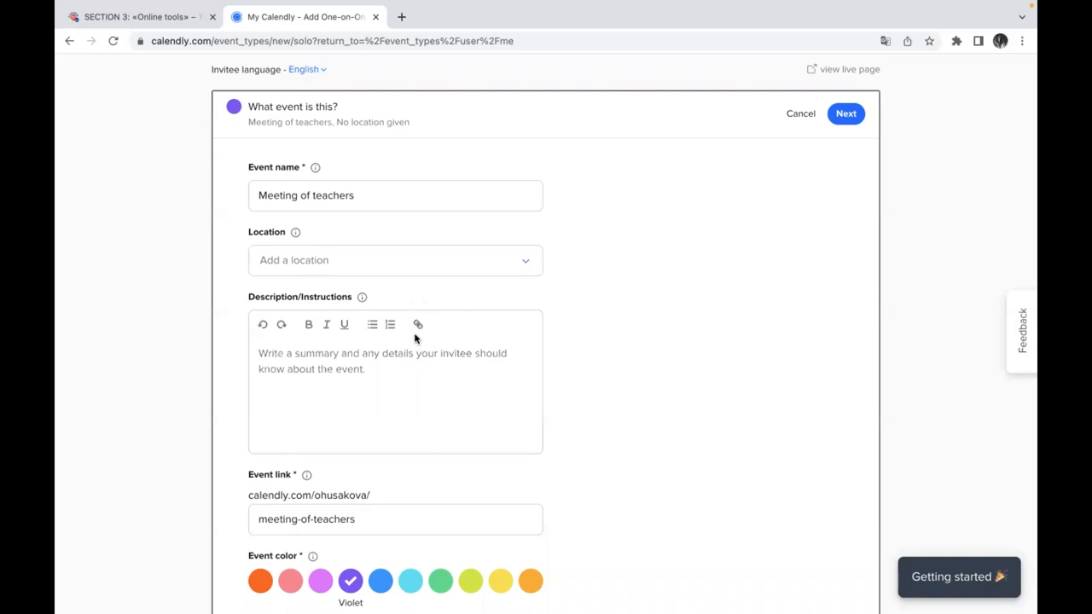
pyautogui.scroll(-2, 572, 425)
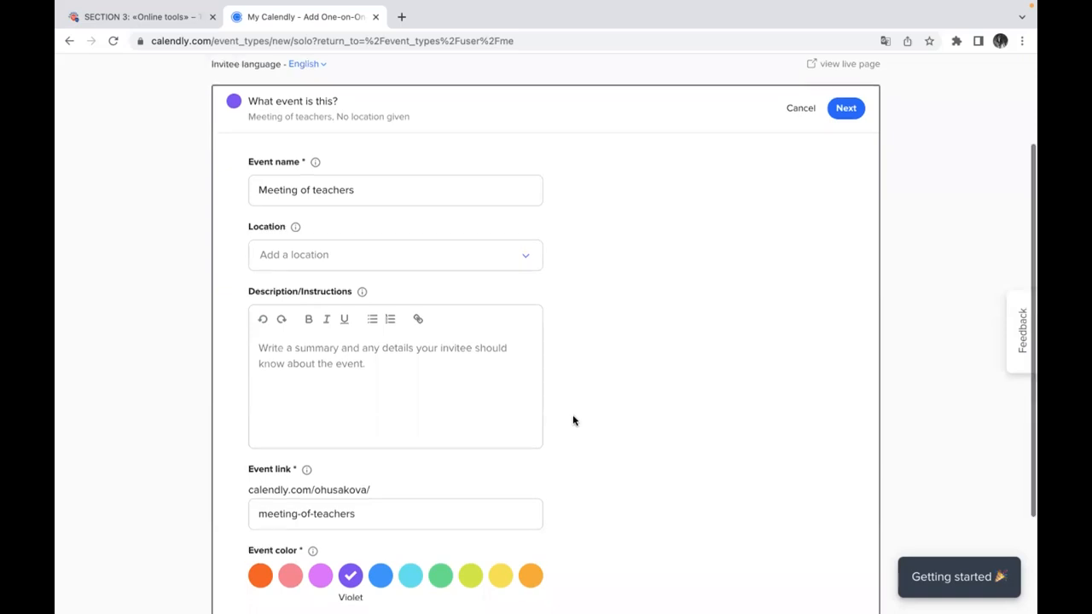
pyautogui.scroll(-2, 572, 424)
pyautogui.scroll(-1, 573, 424)
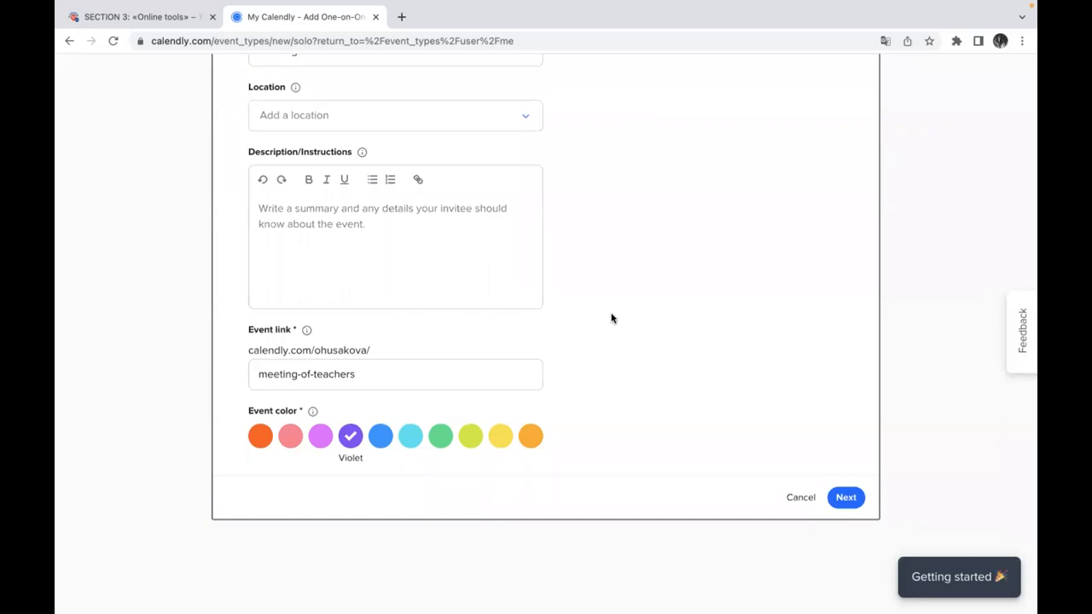
pyautogui.scroll(2, 610, 318)
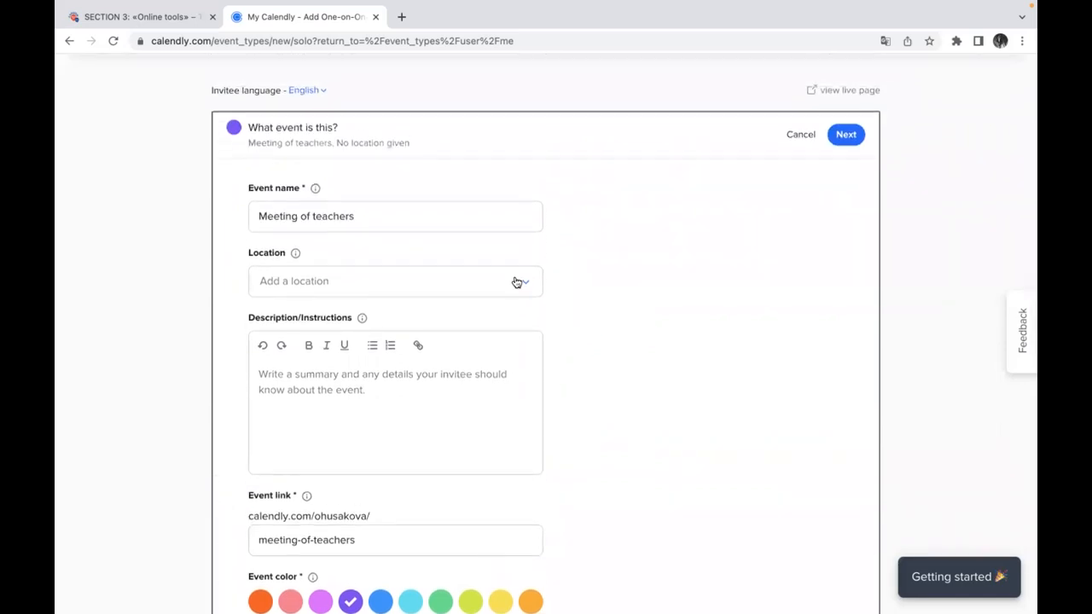
pyautogui.scroll(-3, 633, 331)
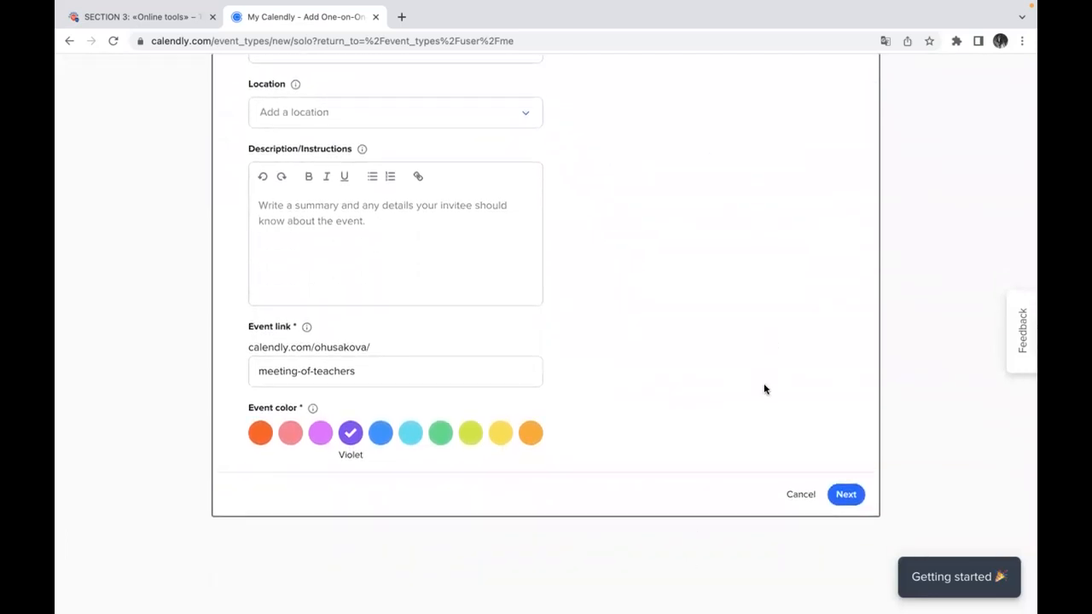
pyautogui.scroll(2, 762, 385)
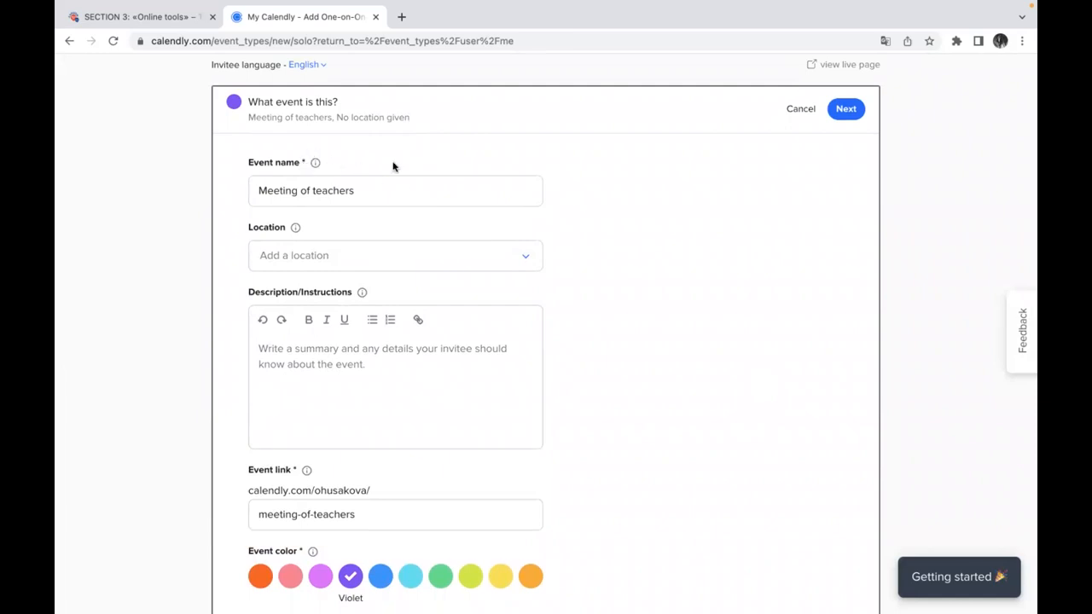
# - Make Google Meet the location for Meeting of teachers and save the event details
pyautogui.click(391, 260)
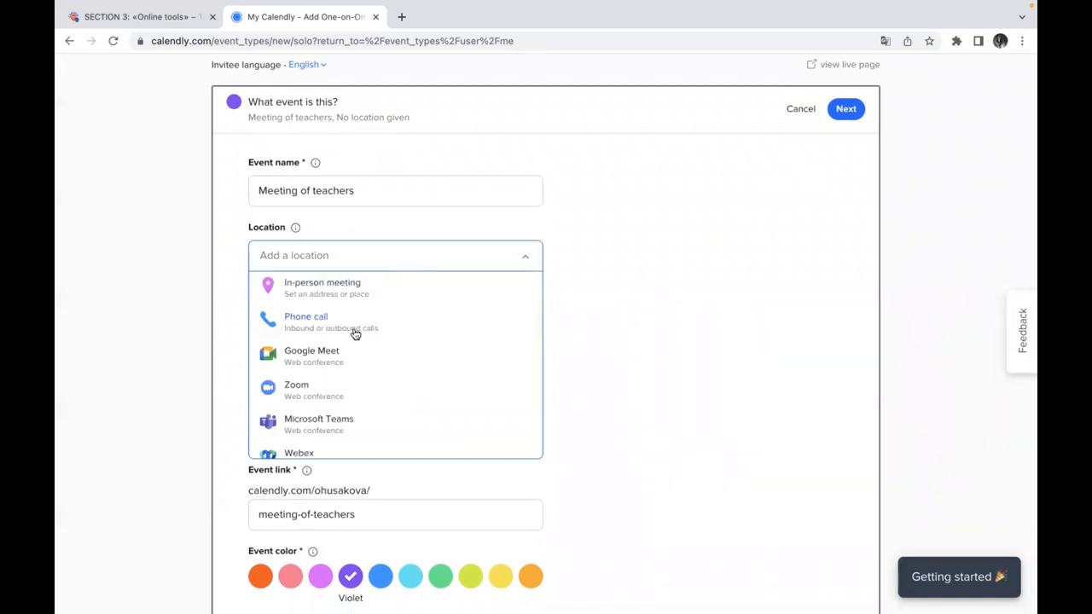
pyautogui.click(354, 363)
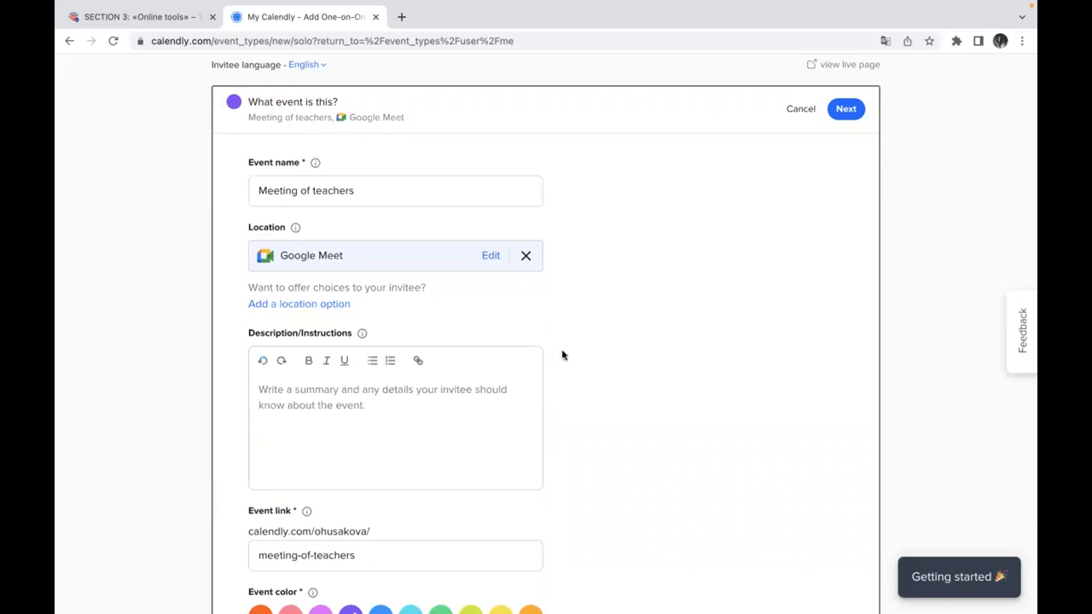
pyautogui.scroll(-3, 597, 366)
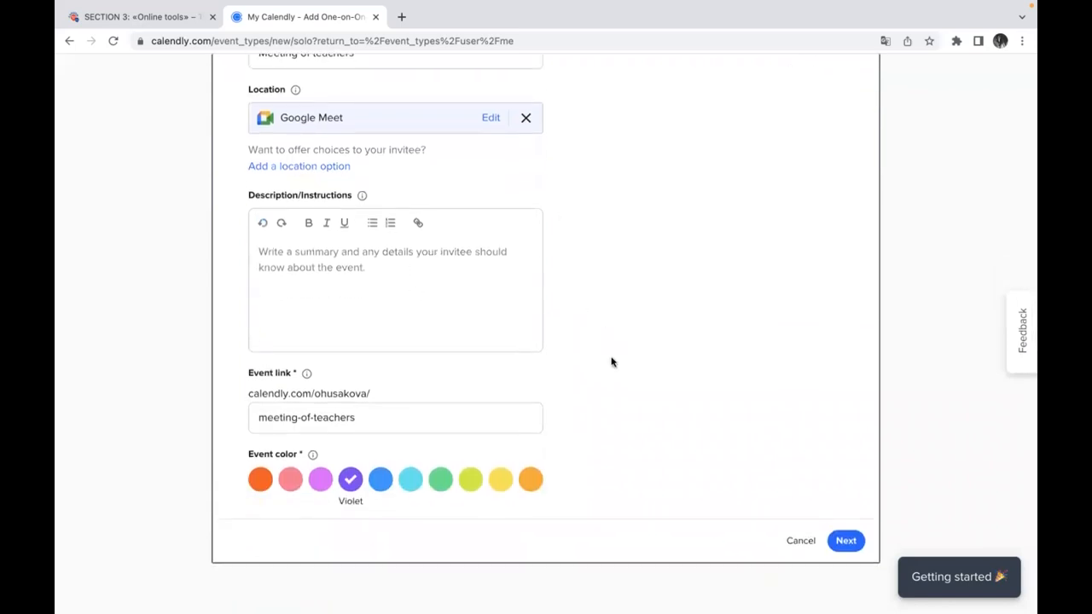
pyautogui.scroll(-1, 612, 363)
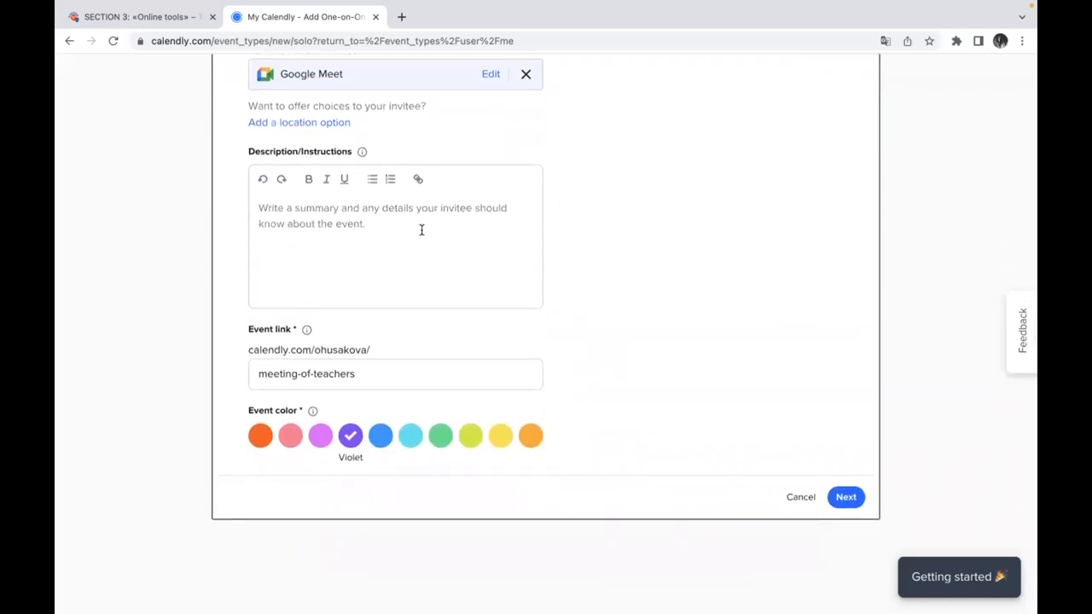
pyautogui.scroll(-1, 438, 346)
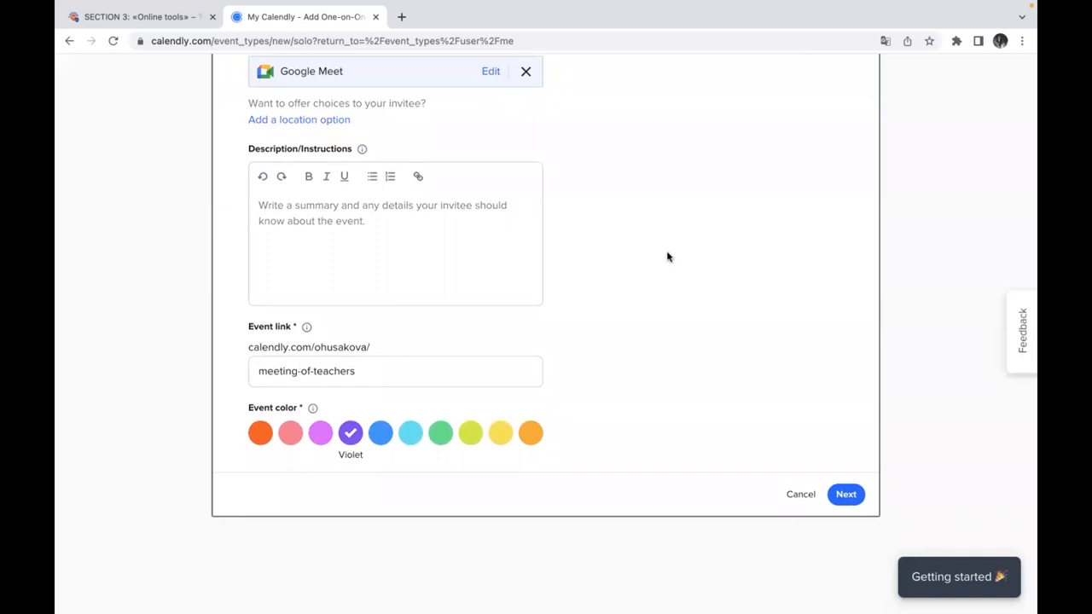
pyautogui.scroll(8, 668, 257)
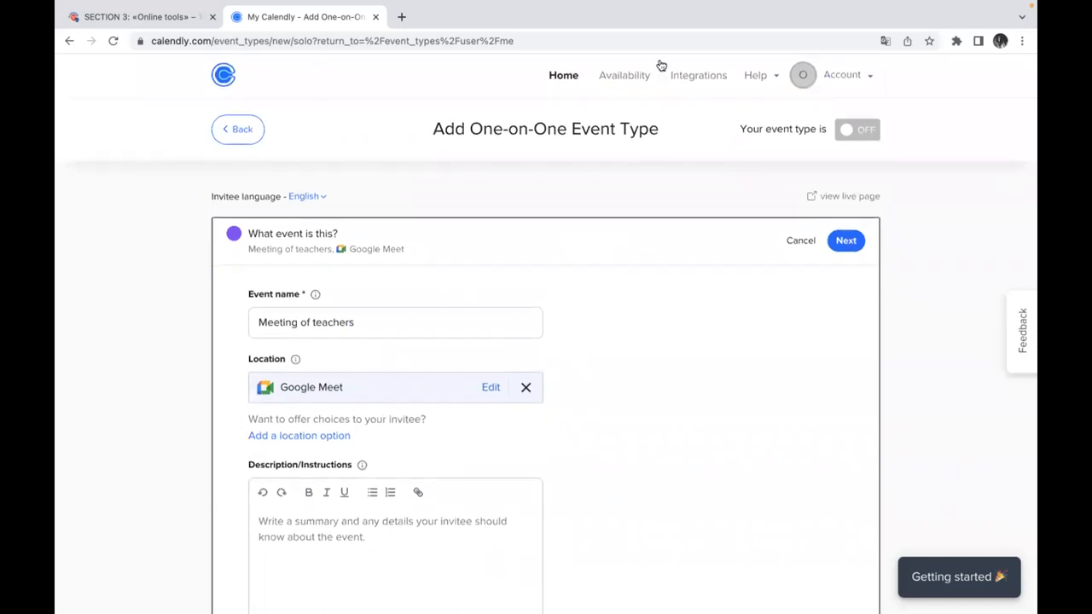
pyautogui.scroll(-8, 651, 347)
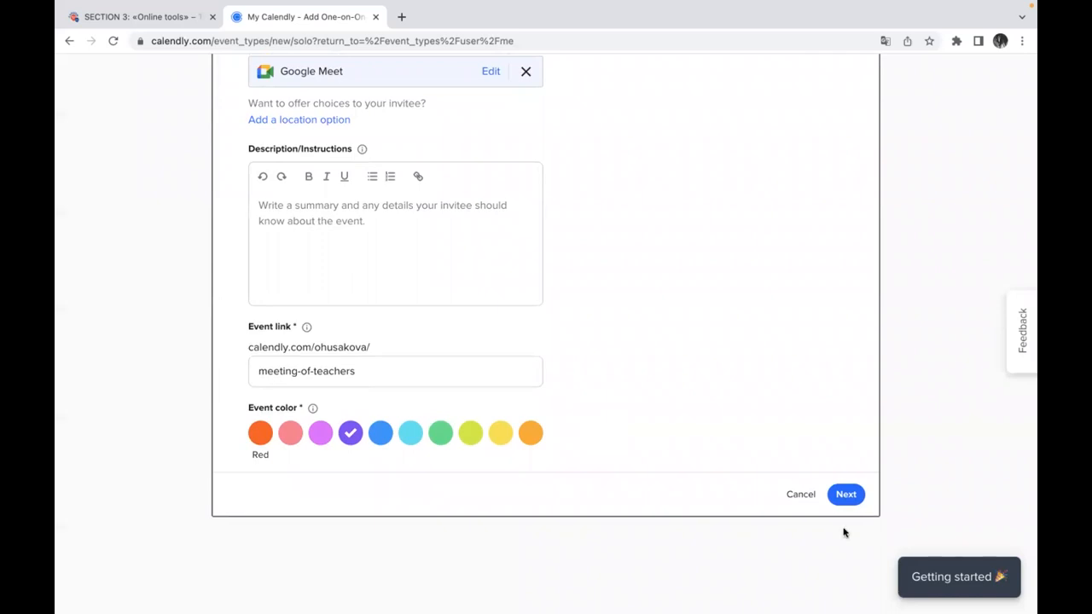
pyautogui.click(845, 494)
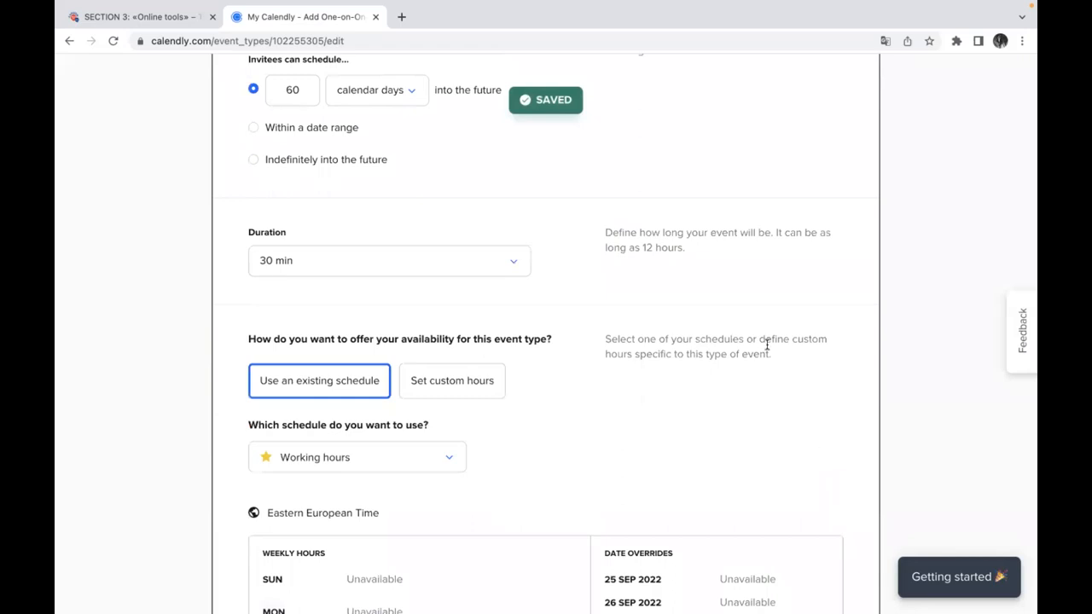
pyautogui.scroll(4, 767, 347)
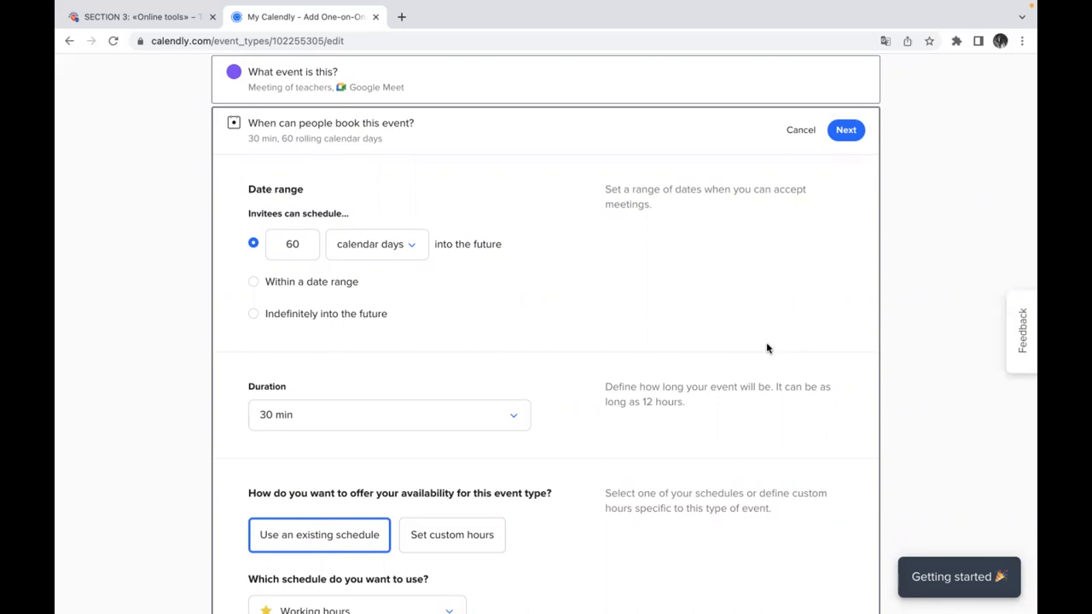
pyautogui.scroll(-1, 570, 303)
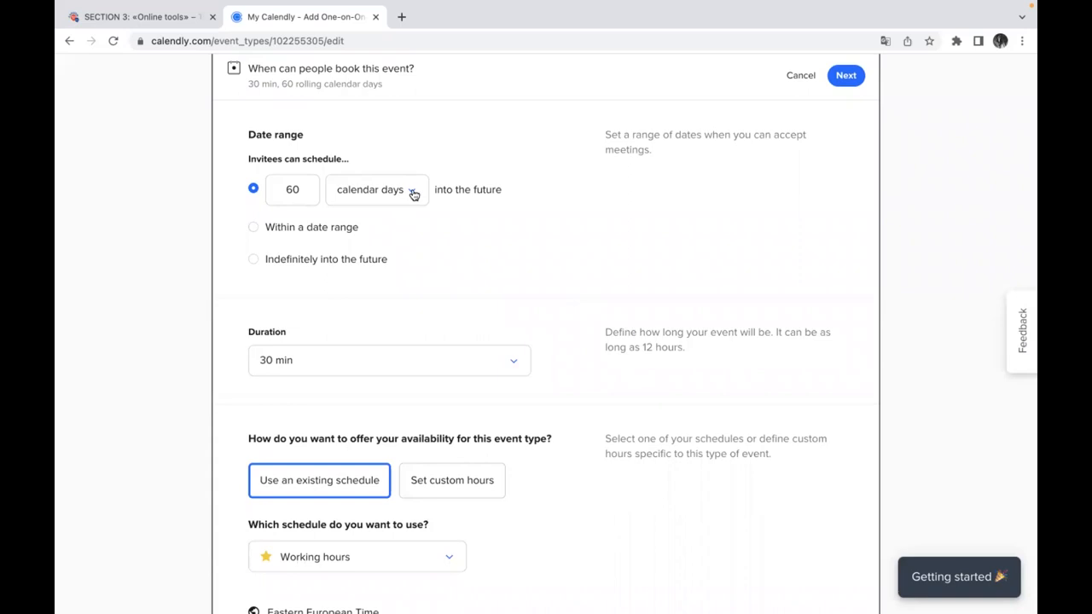
pyautogui.scroll(-1, 378, 229)
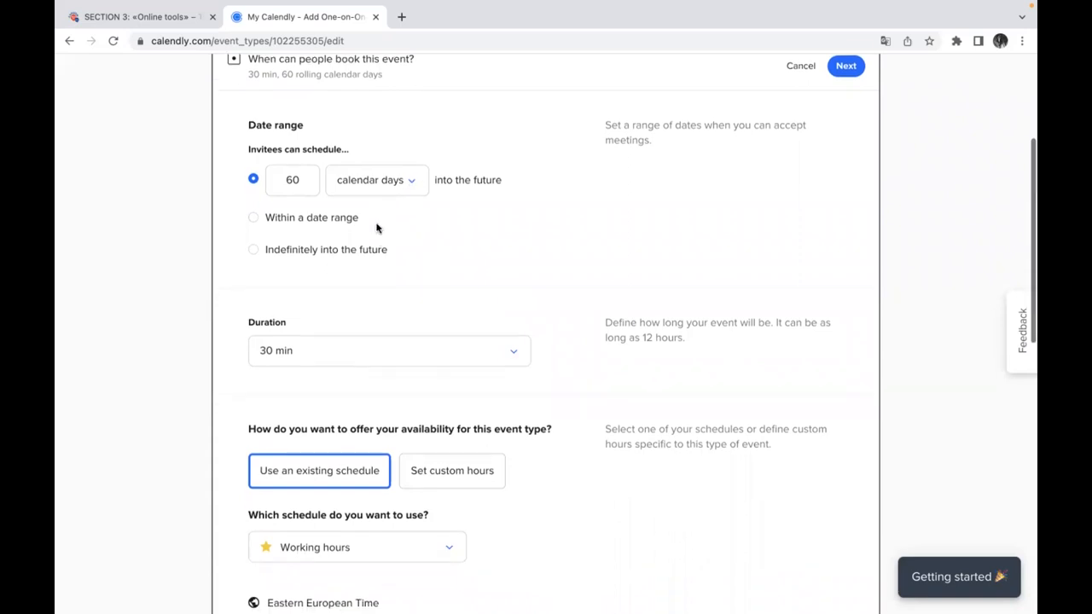
pyautogui.scroll(-1, 378, 229)
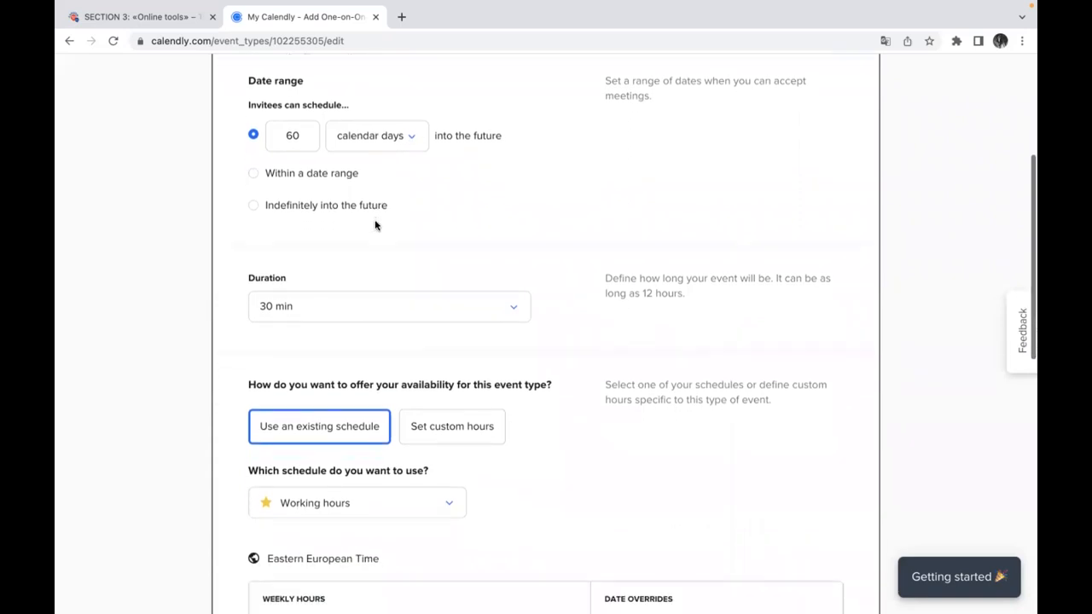
pyautogui.scroll(-2, 378, 228)
pyautogui.scroll(-1, 378, 229)
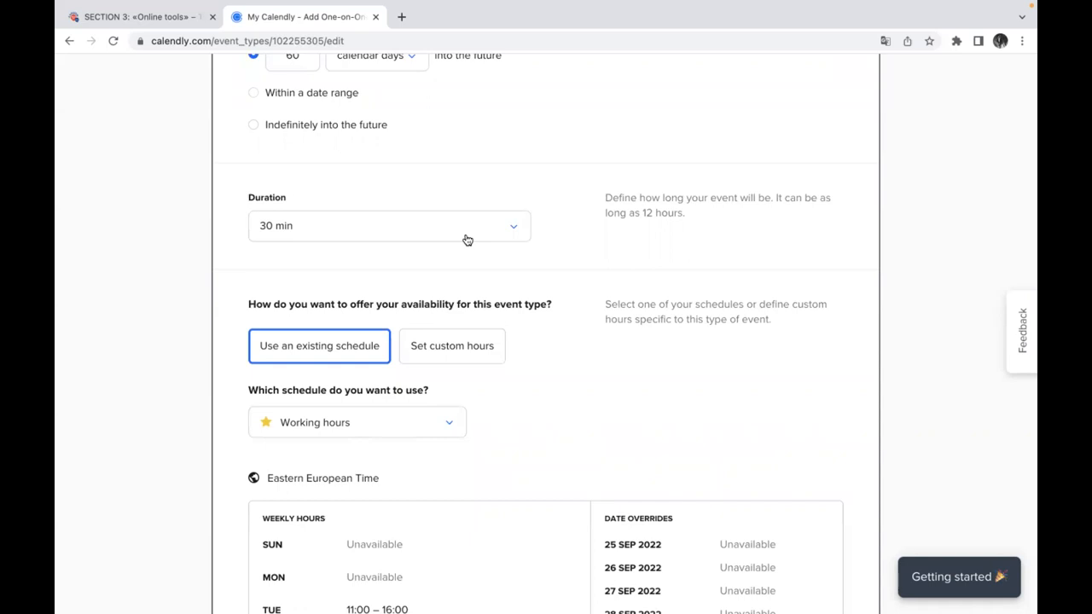
# - Review the duration choices and keep 30 min as the event duration
pyautogui.click(467, 230)
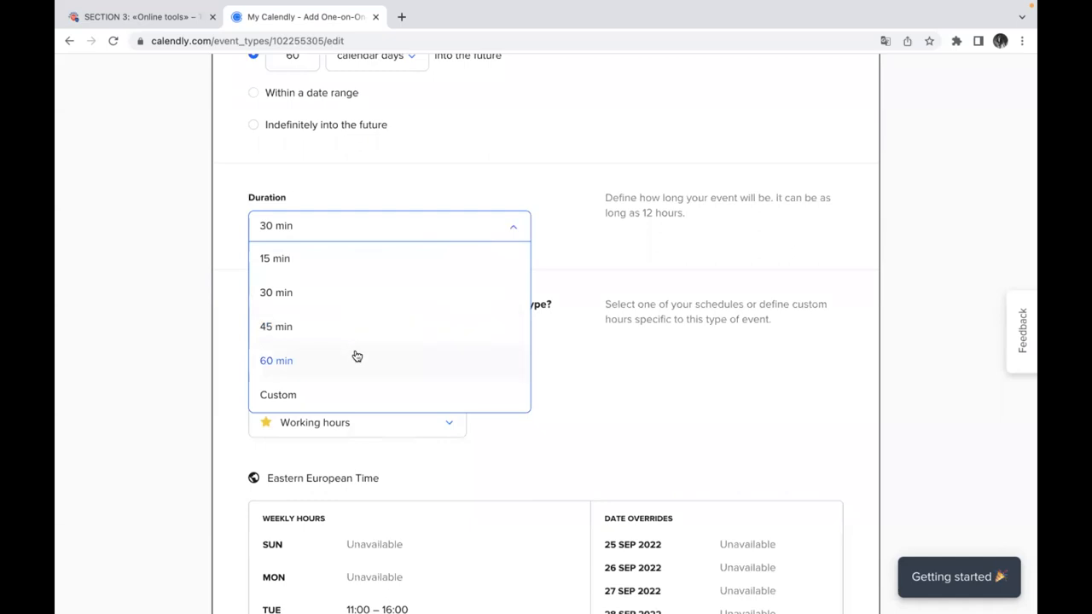
pyautogui.scroll(-1, 351, 338)
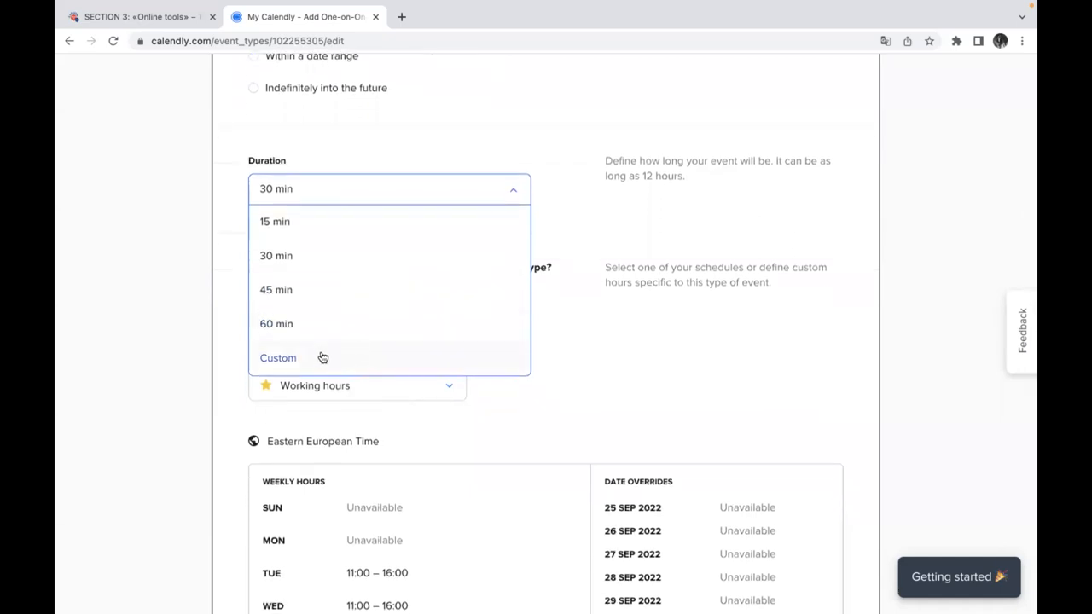
pyautogui.click(595, 356)
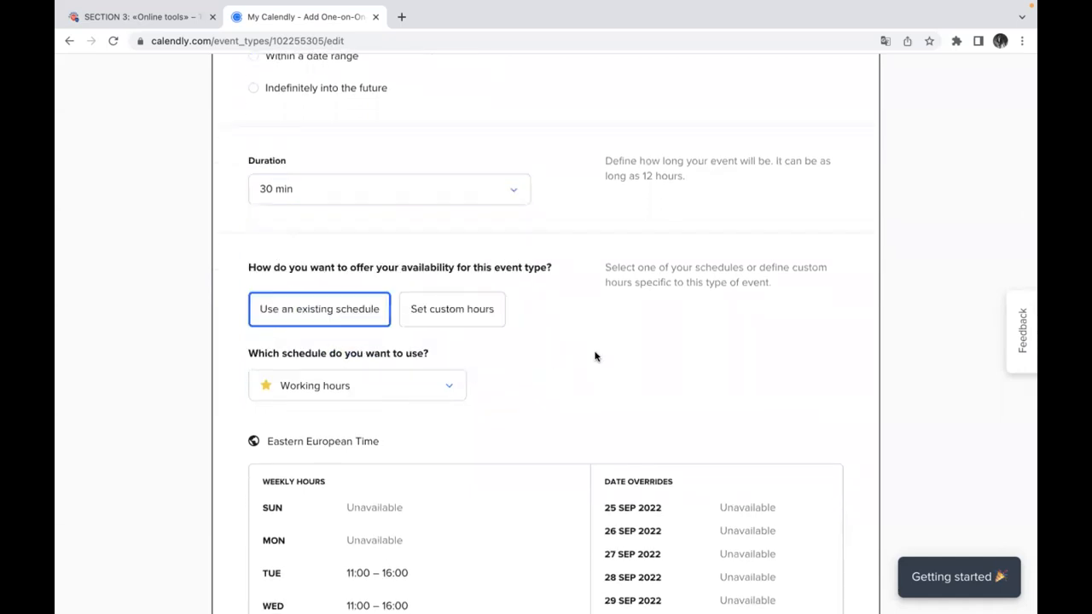
pyautogui.scroll(-1, 545, 182)
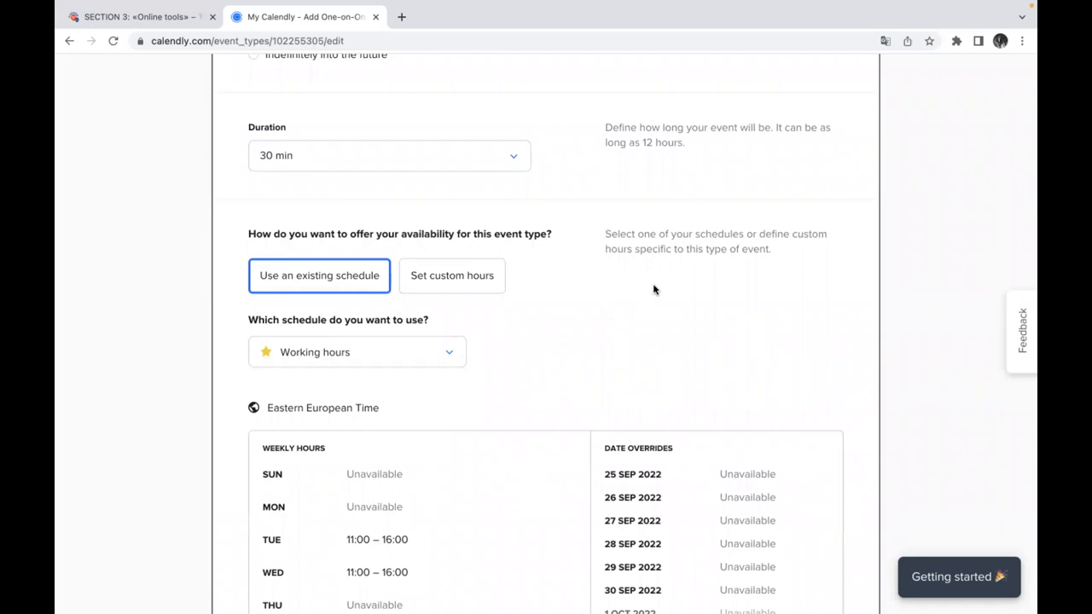
pyautogui.scroll(-2, 559, 280)
pyautogui.scroll(-2, 560, 280)
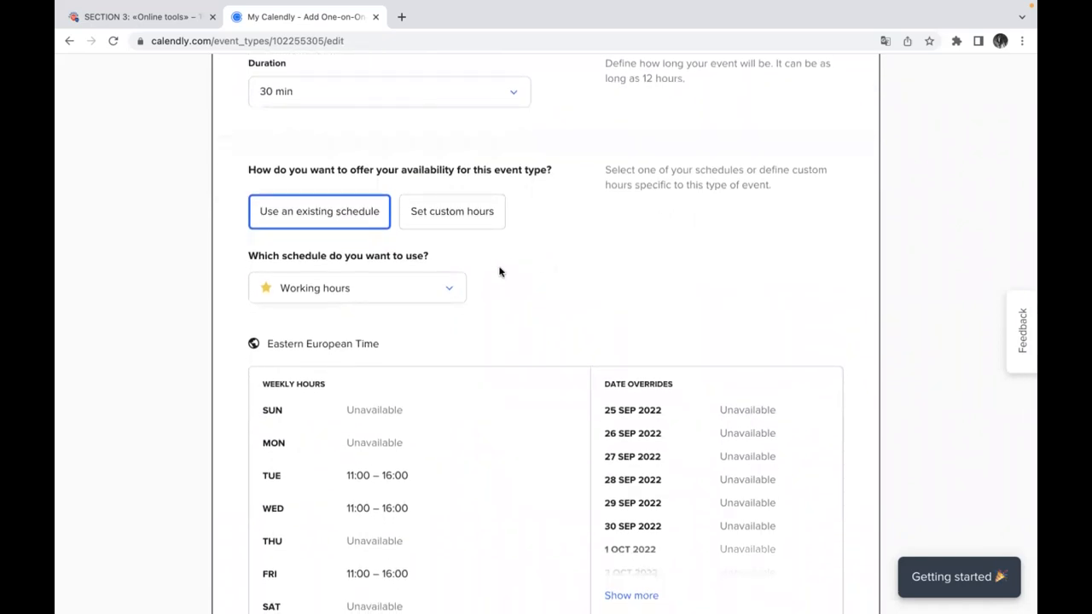
# - Keep Working hours as the availability schedule and save the 30 min, 60-day booking settings
pyautogui.click(451, 291)
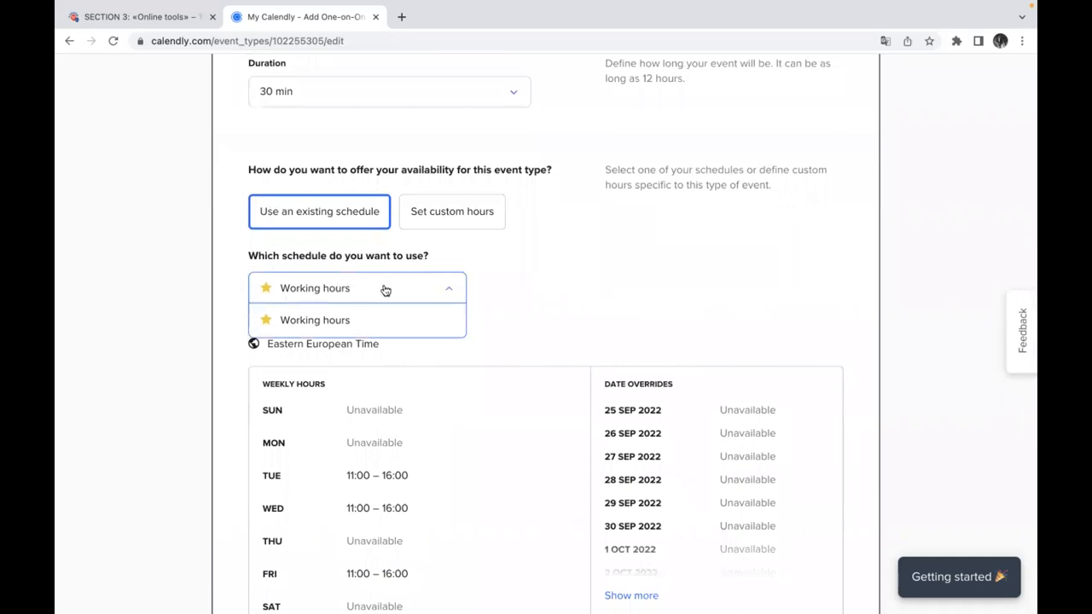
pyautogui.click(510, 283)
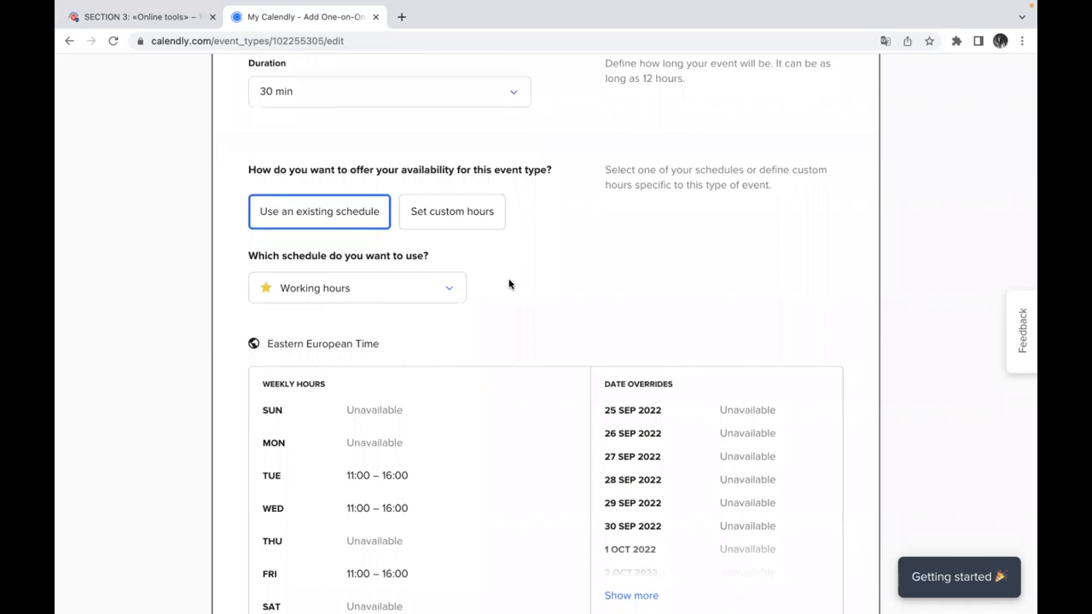
pyautogui.scroll(-1, 510, 283)
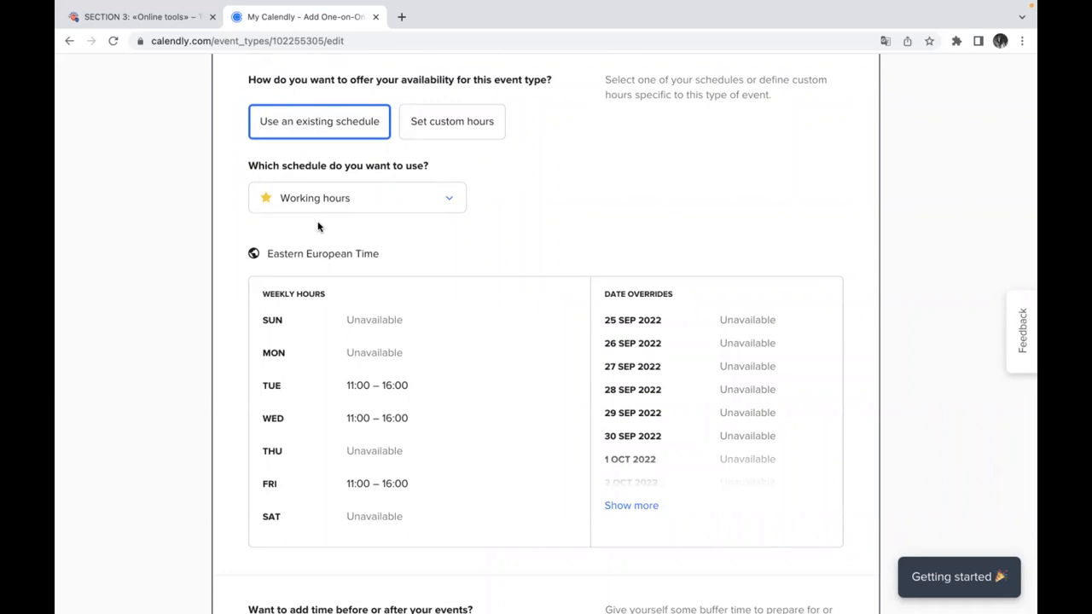
pyautogui.scroll(-1, 478, 294)
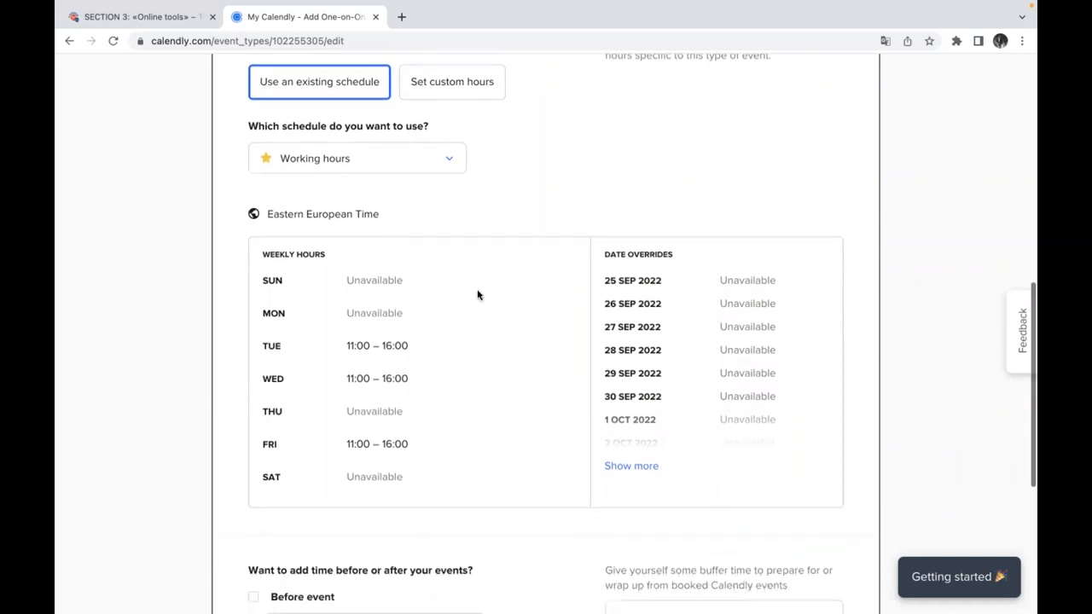
pyautogui.scroll(-1, 477, 294)
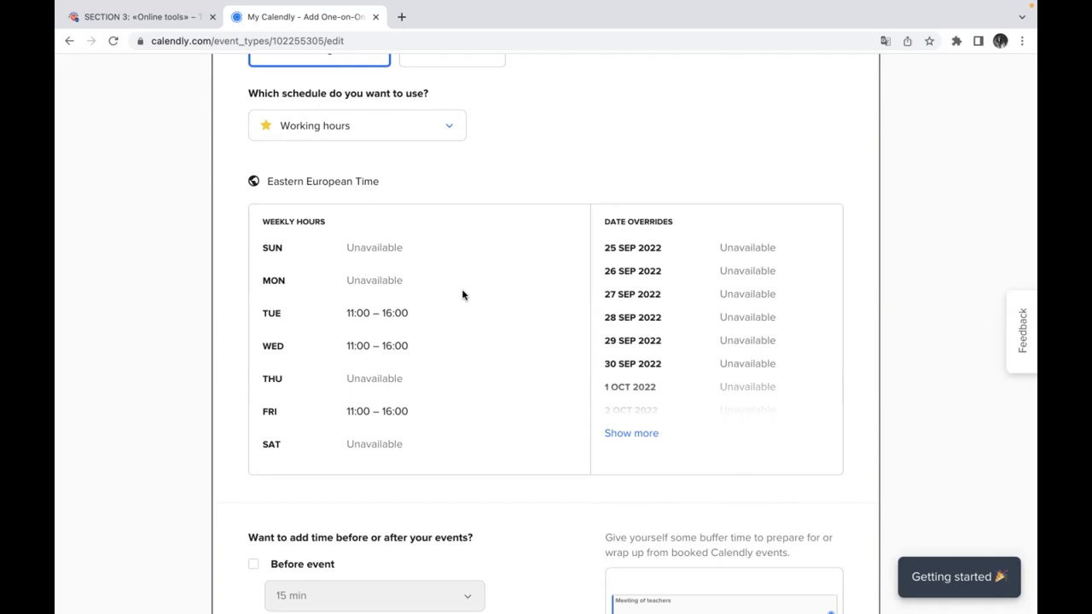
pyautogui.scroll(-5, 463, 294)
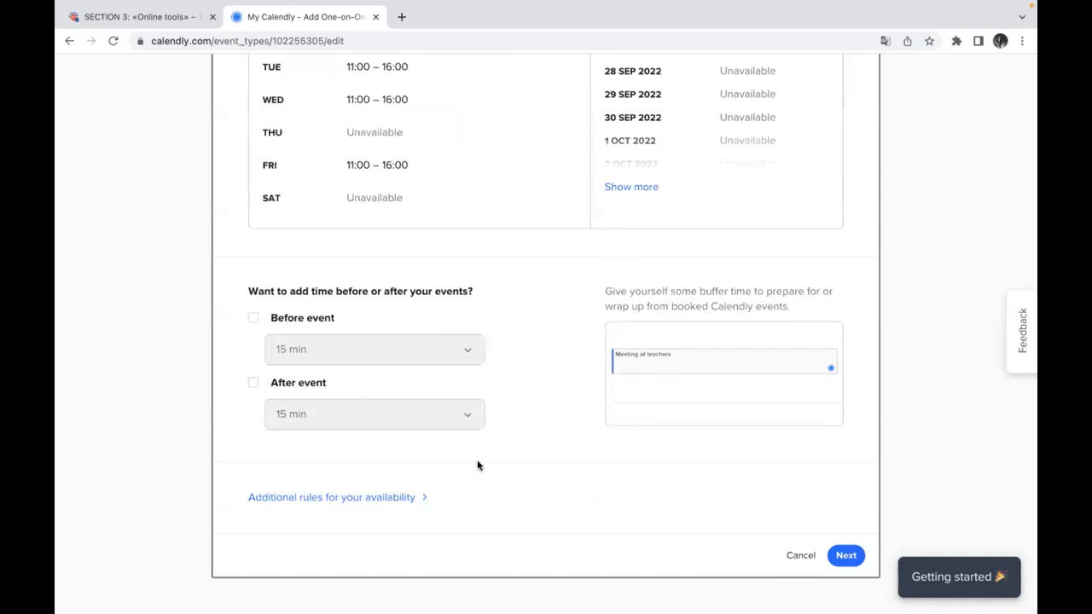
pyautogui.scroll(-1, 482, 477)
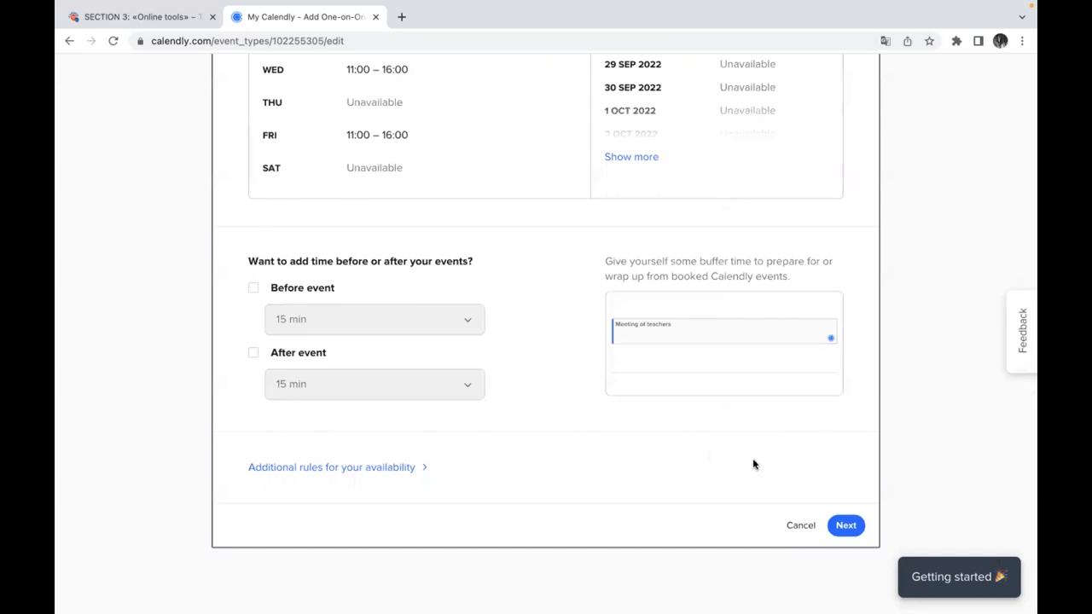
pyautogui.click(845, 524)
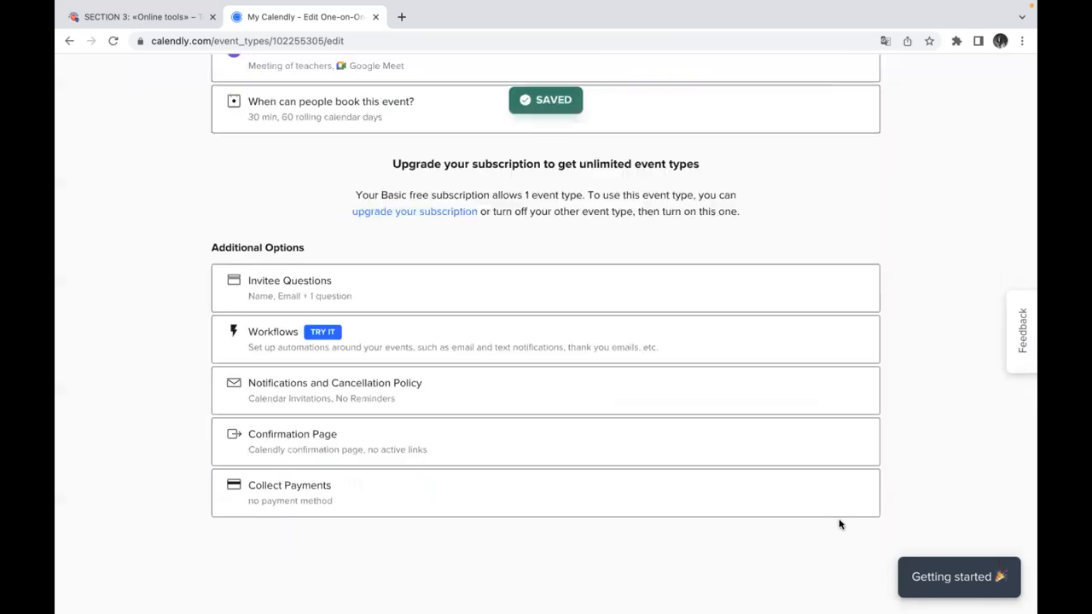
pyautogui.scroll(1, 811, 225)
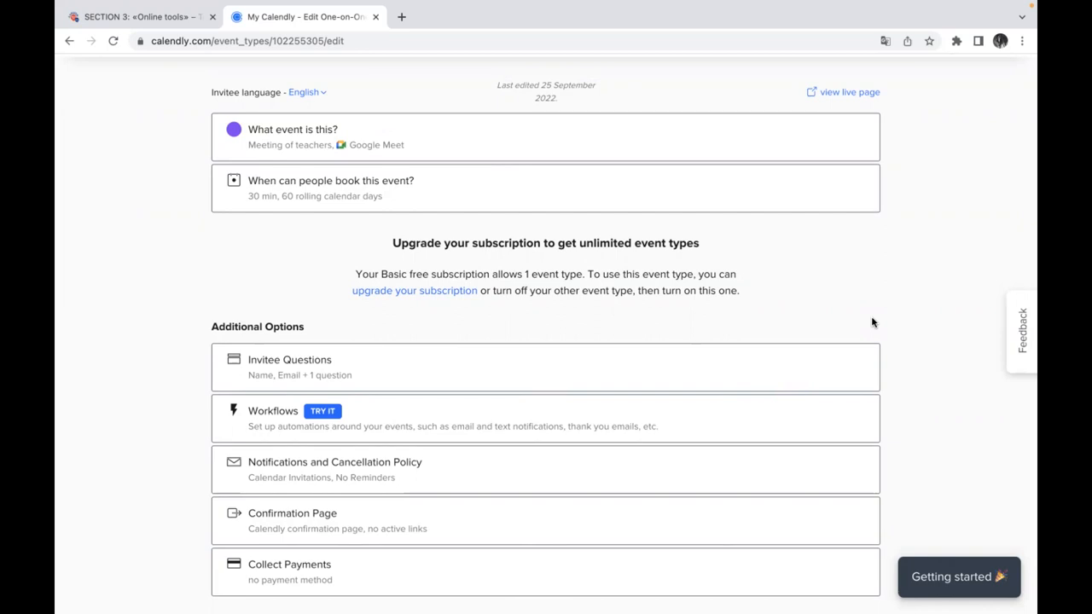
pyautogui.scroll(3, 872, 323)
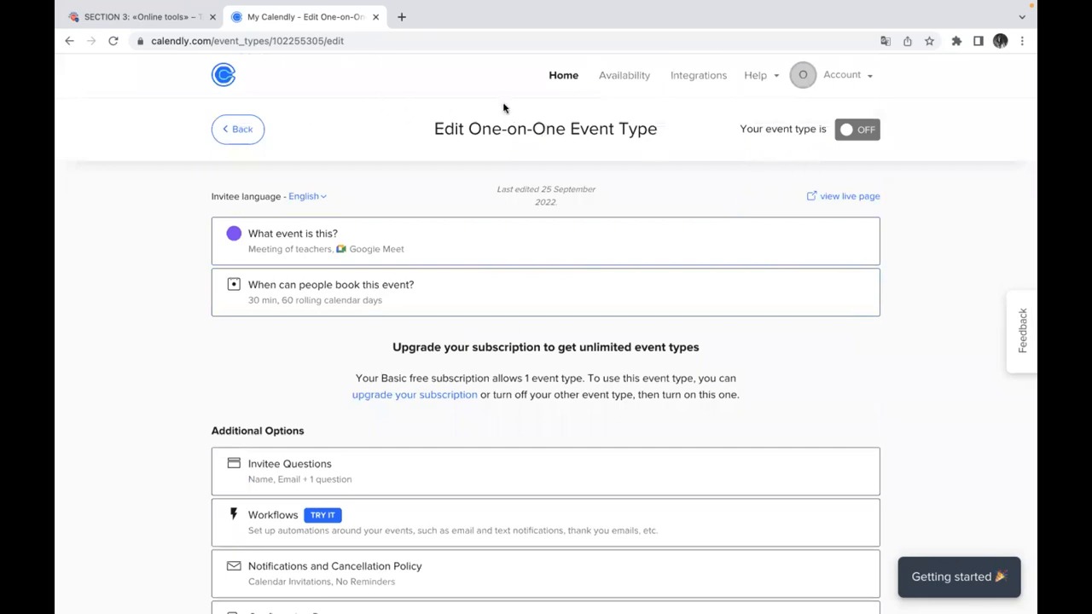
pyautogui.click(563, 75)
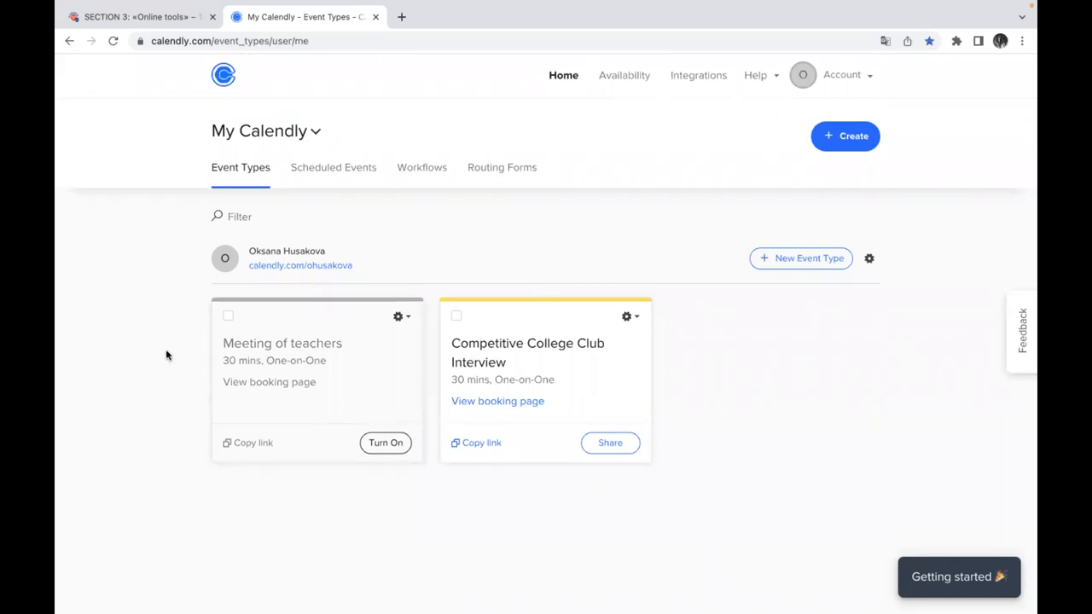
# - Try to turn on Meeting of teachers and dismiss the Essentials upgrade prompt
pyautogui.click(386, 442)
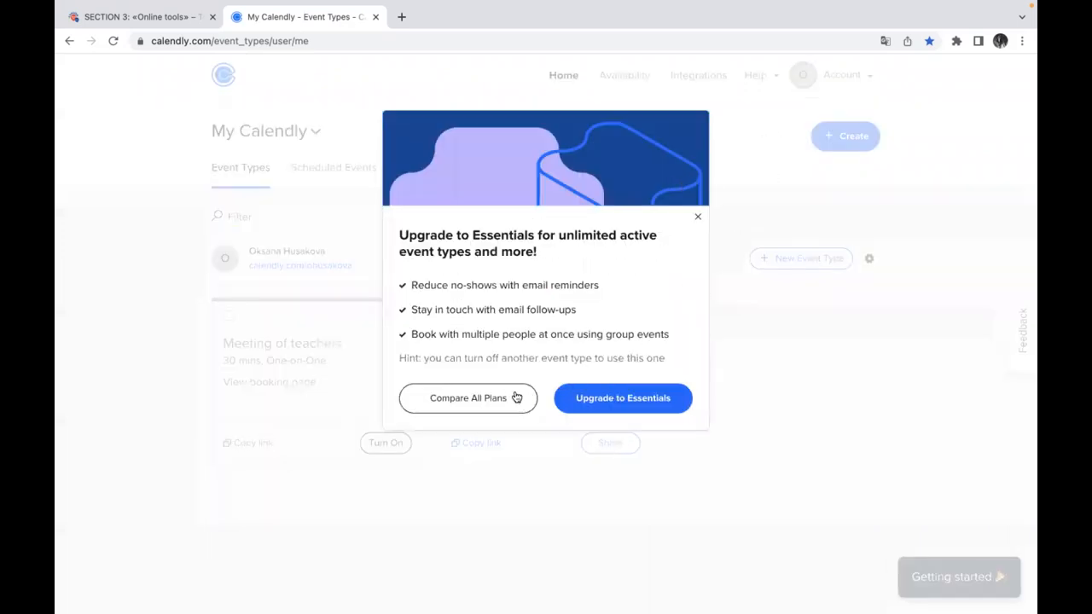
pyautogui.click(698, 217)
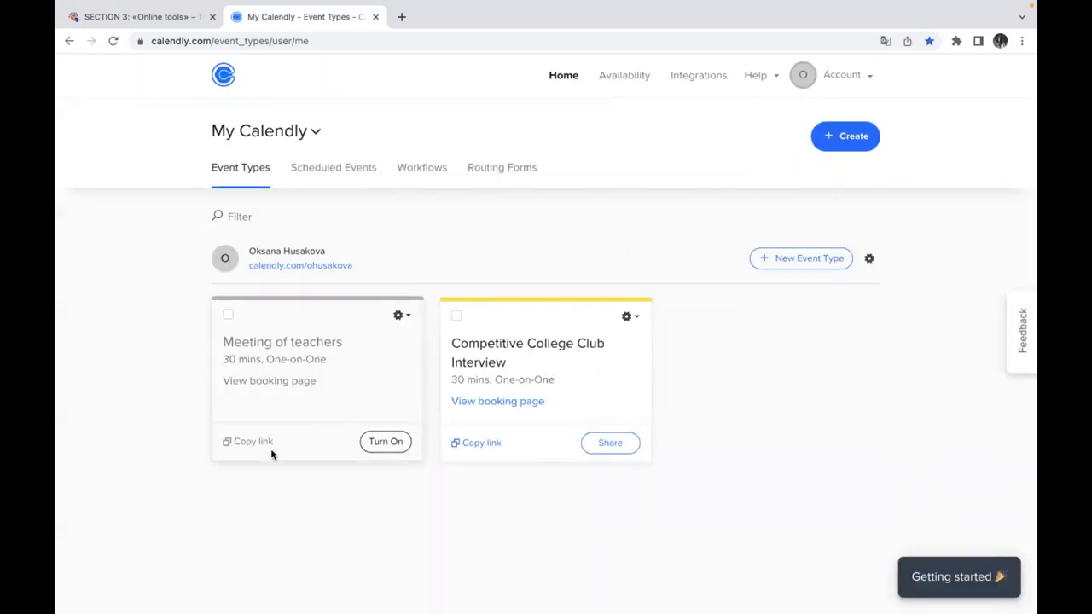